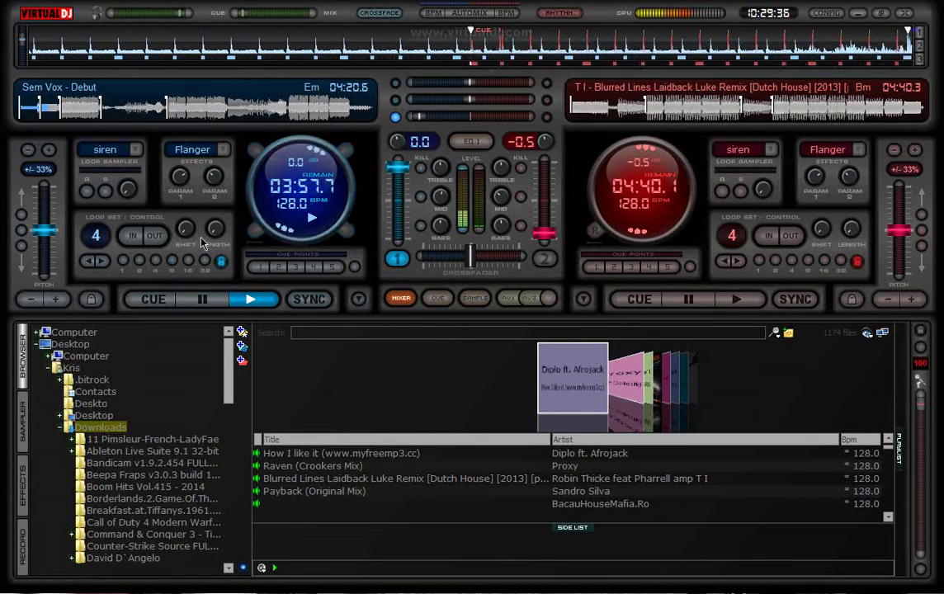
- Start the Blurred Lines remix on deck 2 and bring its volume up to 100%
left_click(195, 151)
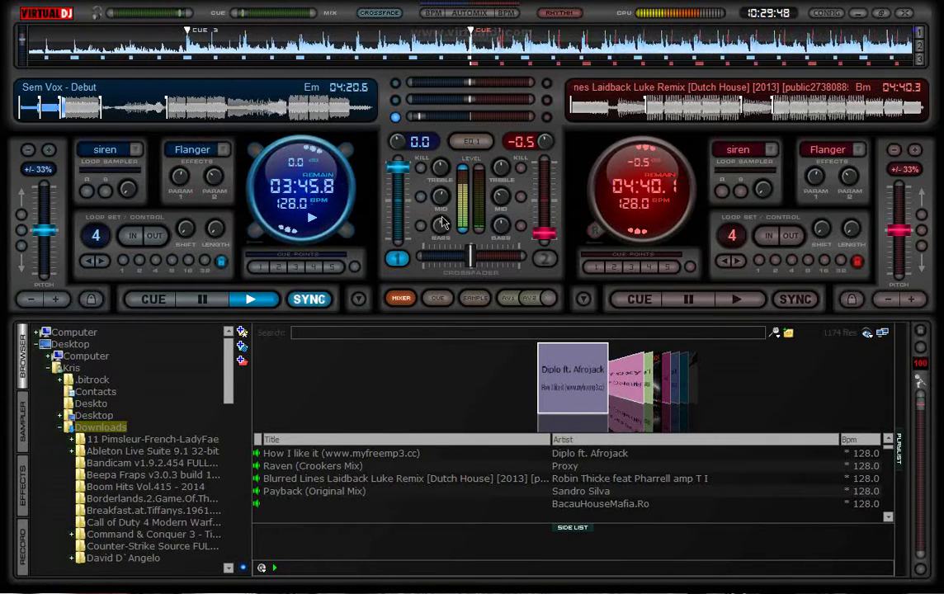
mouse_move(438, 202)
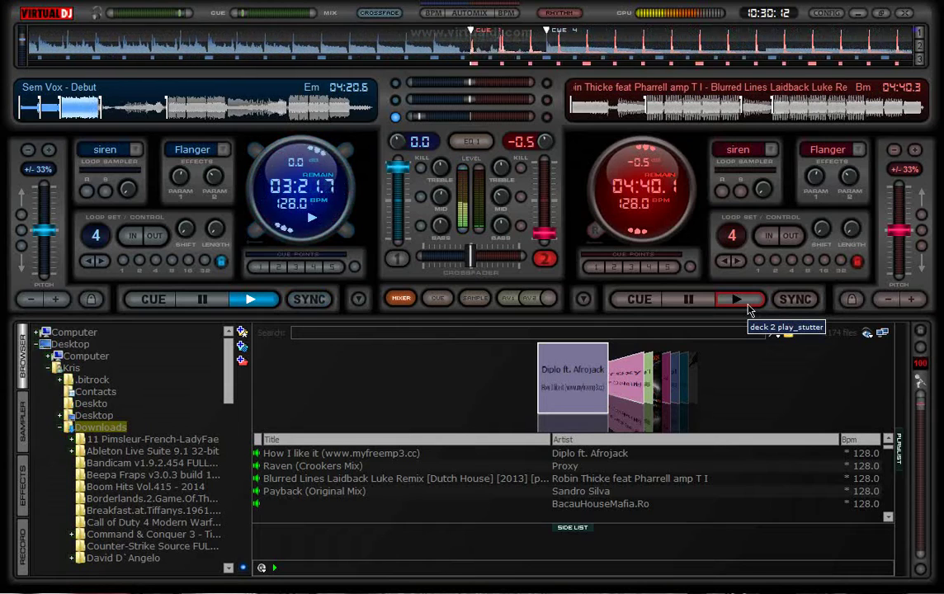
left_click(739, 299)
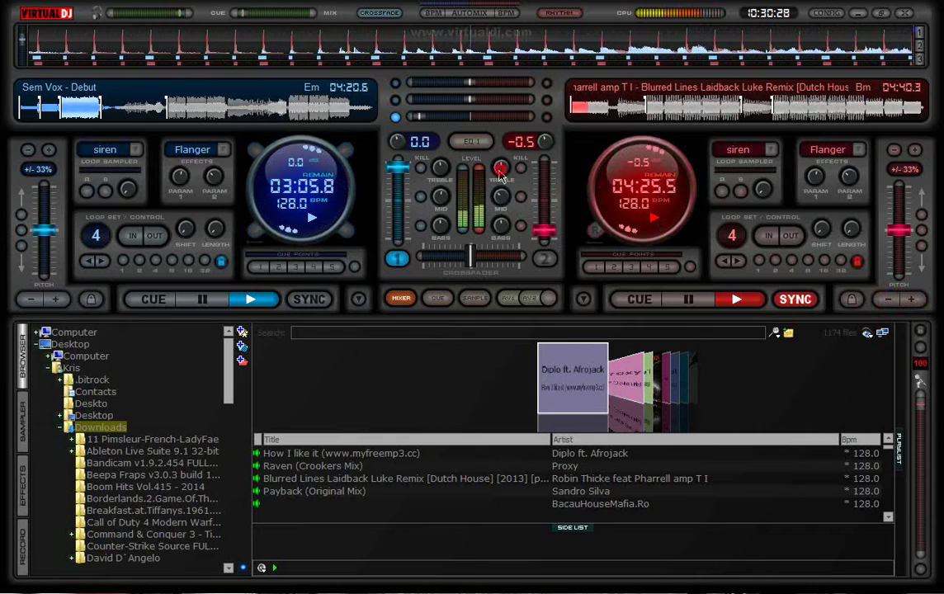
left_click_drag(534, 235, 542, 167)
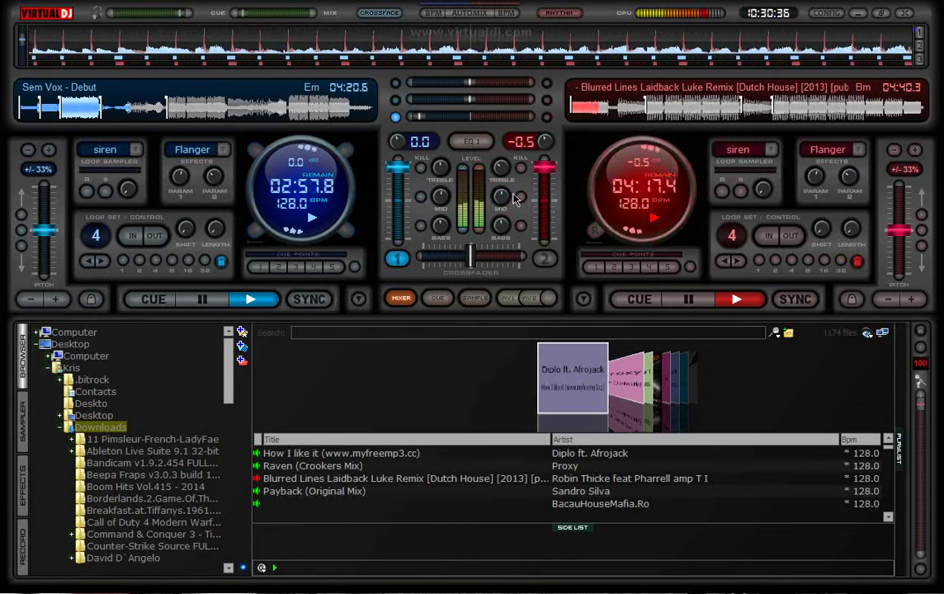
- Loop deck 2 over 16 beats and 8 beats, fade its volume out and return it to its cue point
left_click(823, 260)
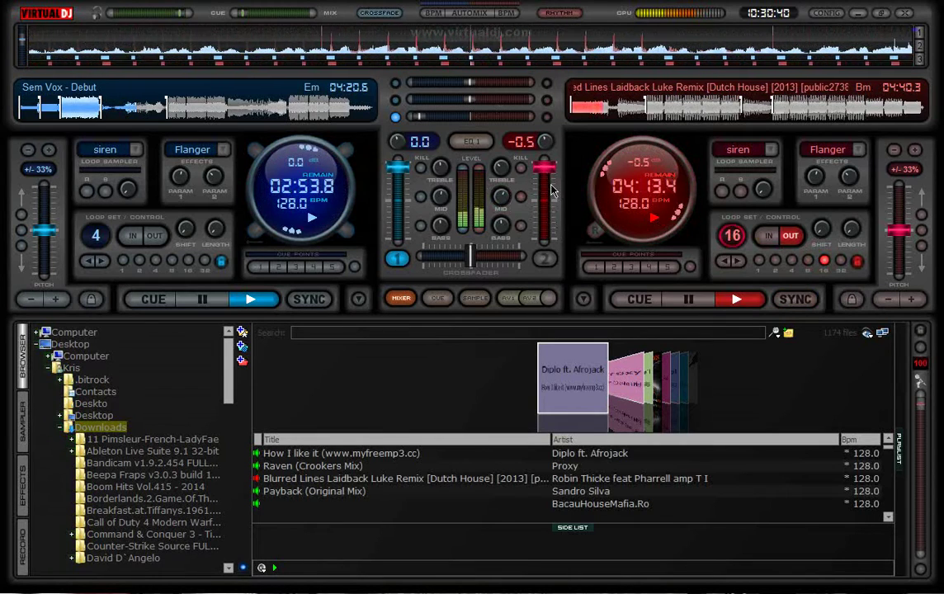
left_click(811, 263)
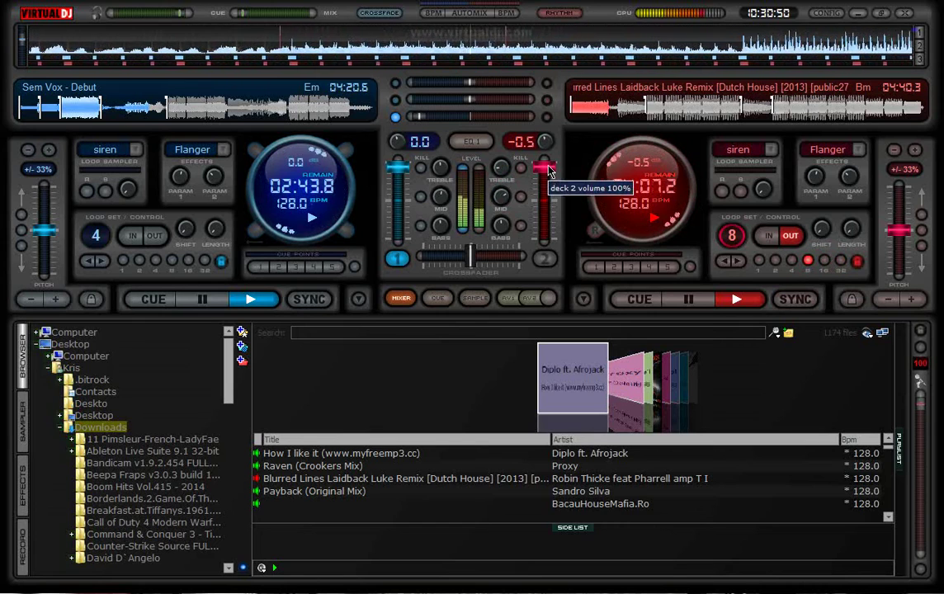
left_click_drag(547, 174, 545, 239)
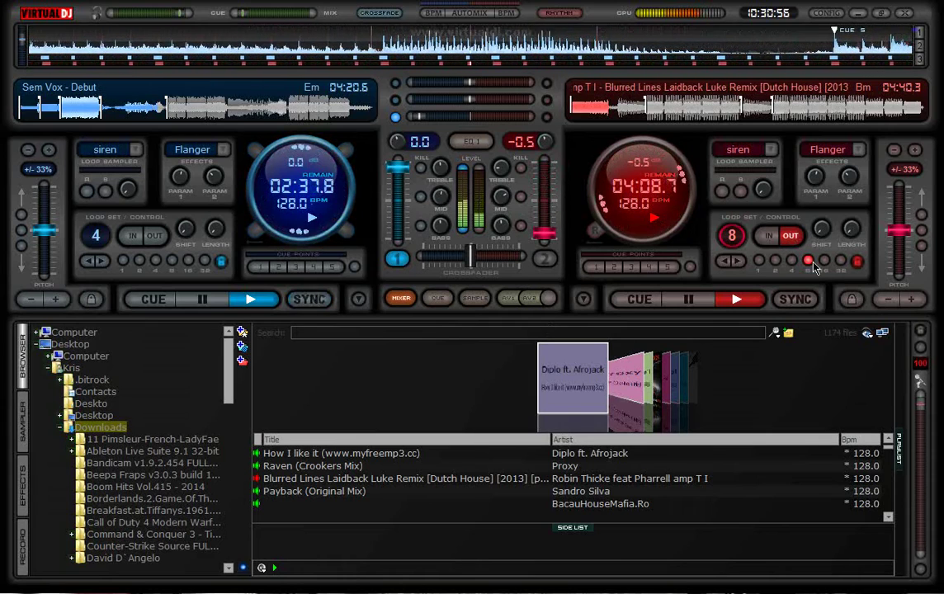
left_click(631, 297)
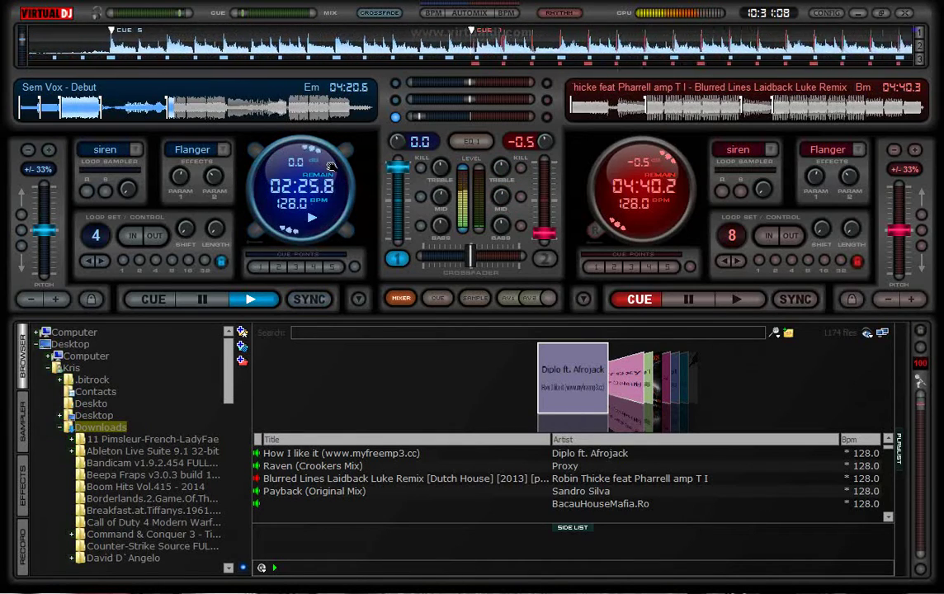
- Restart the Blurred Lines remix on deck 2 from its cue point and raise its volume in stages to full
left_click(139, 260)
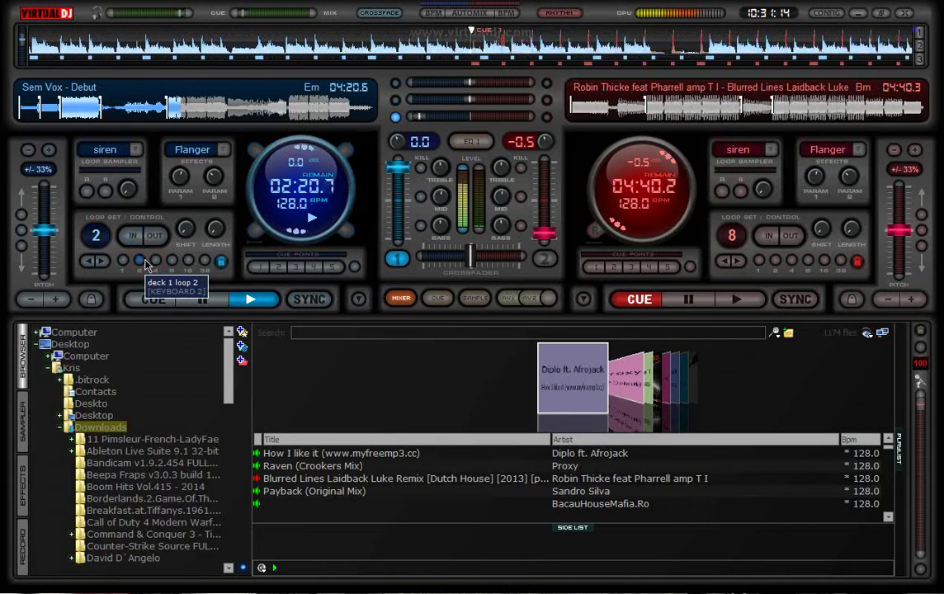
left_click(735, 302)
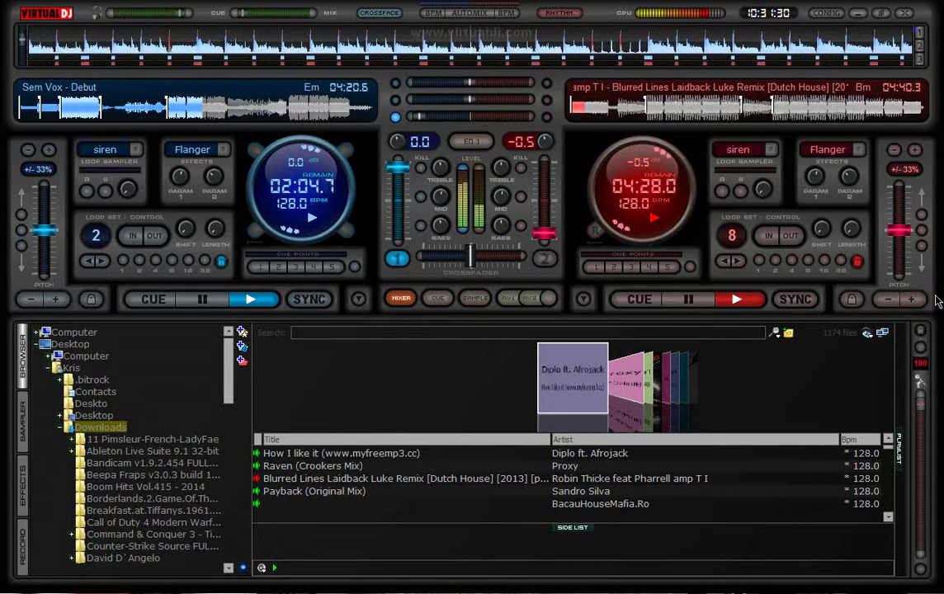
left_click_drag(540, 237, 548, 193)
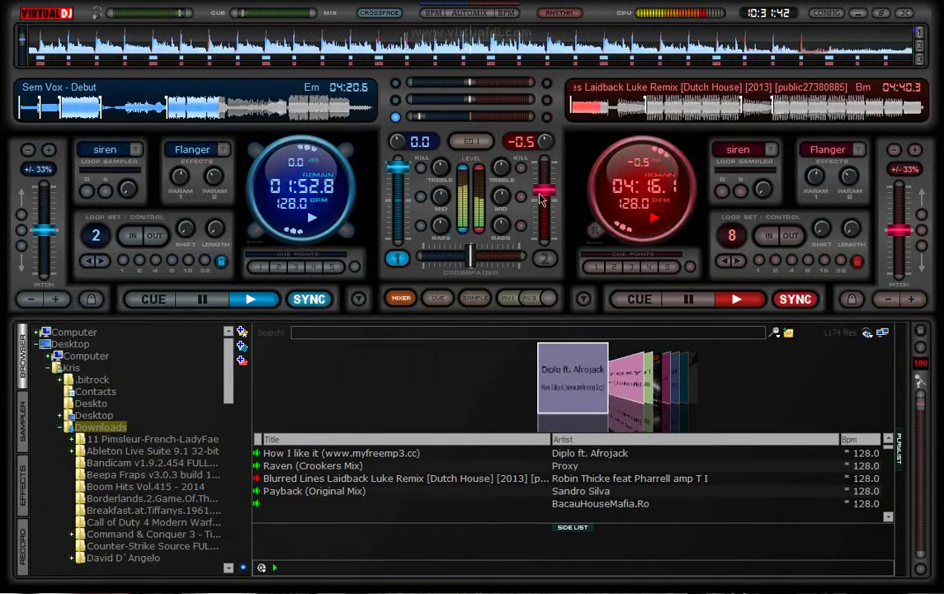
left_click_drag(545, 194, 545, 167)
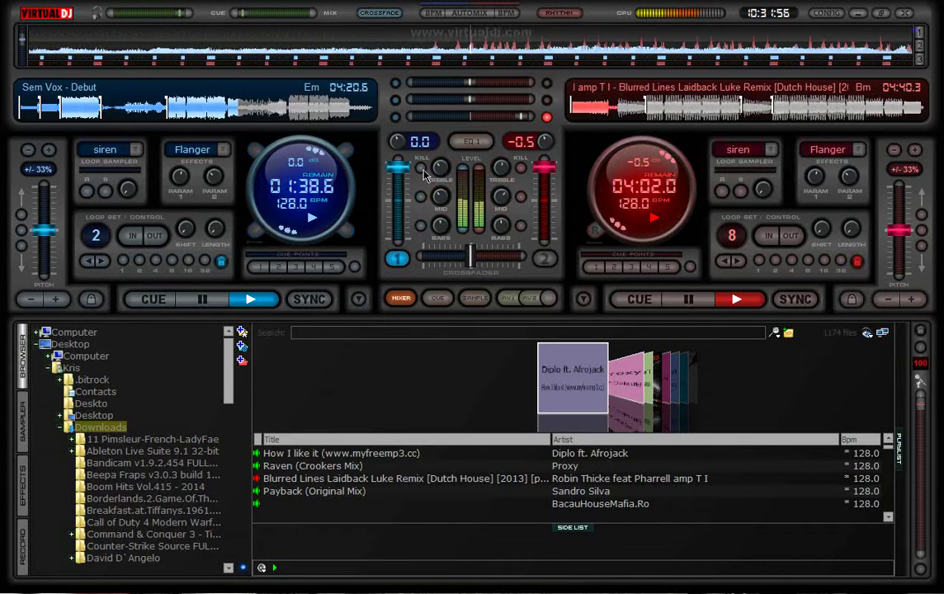
- Fade deck 1's volume out in stages while shortening its loop from 4 beats to 2 and 1
left_click_drag(403, 183, 400, 208)
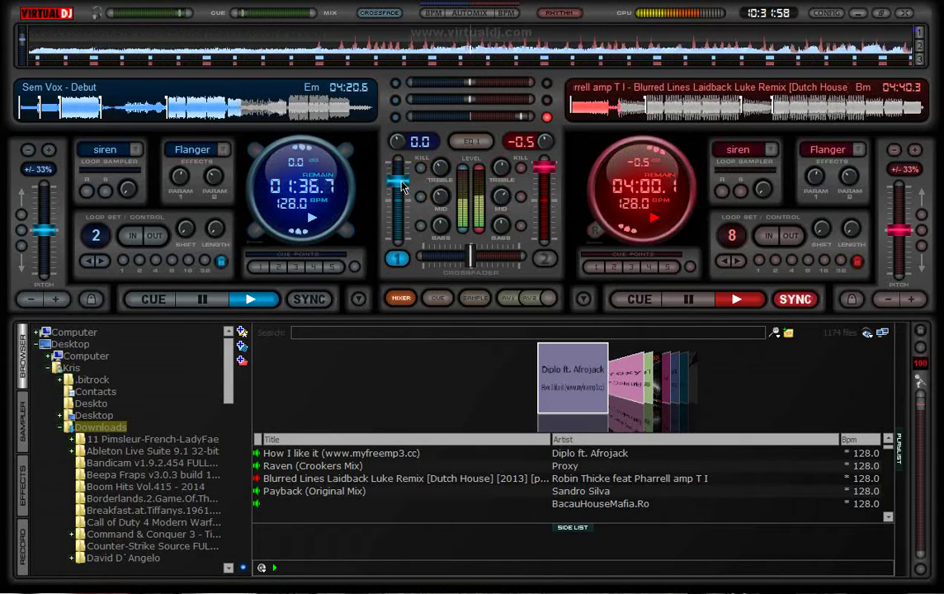
left_click(155, 260)
left_click_drag(401, 220, 399, 229)
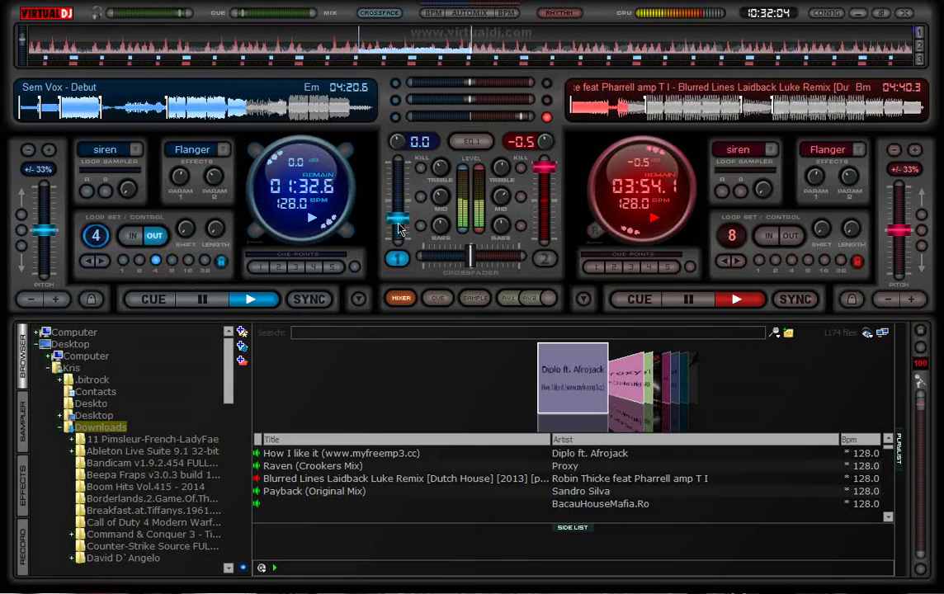
left_click(139, 259)
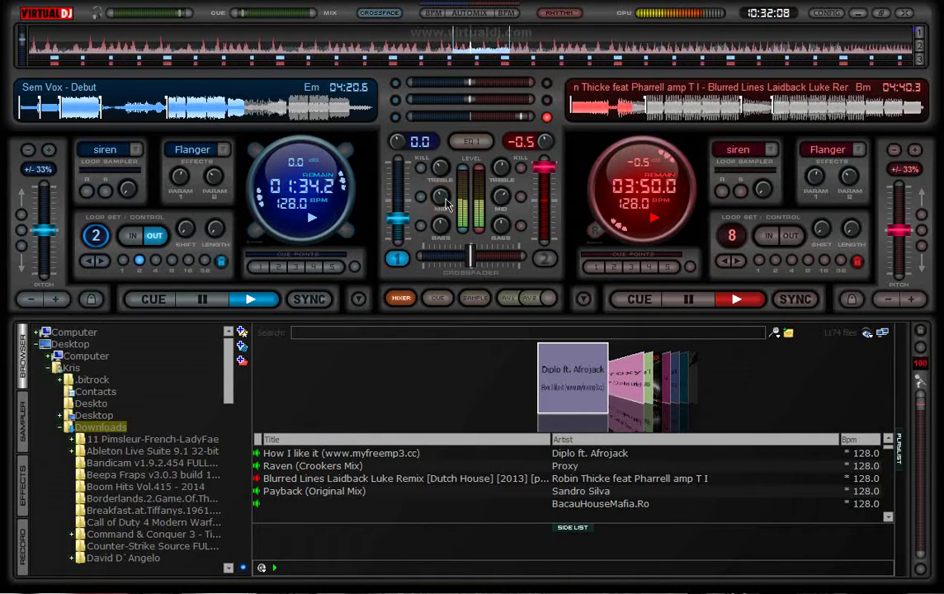
left_click_drag(402, 229, 401, 231)
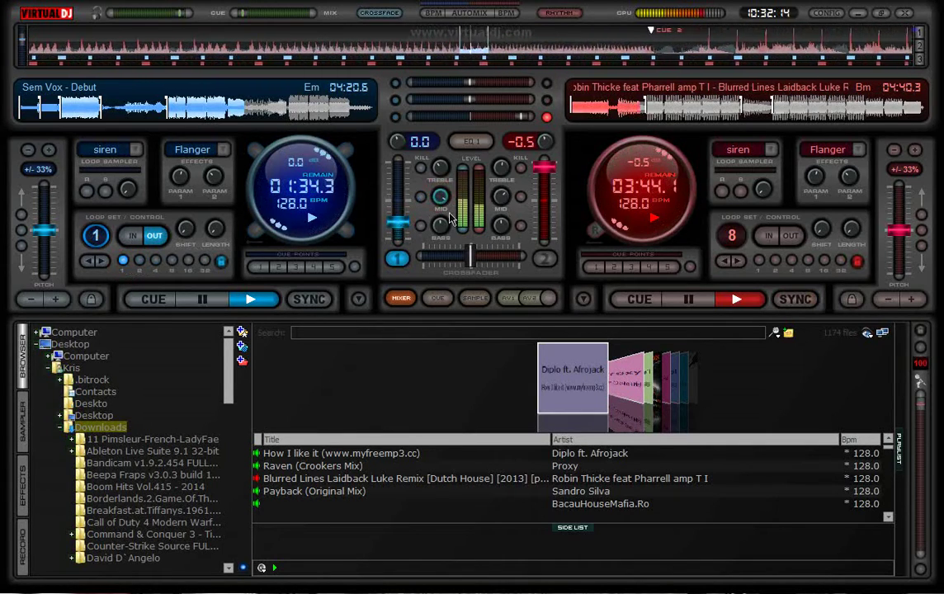
left_click_drag(406, 229, 405, 237)
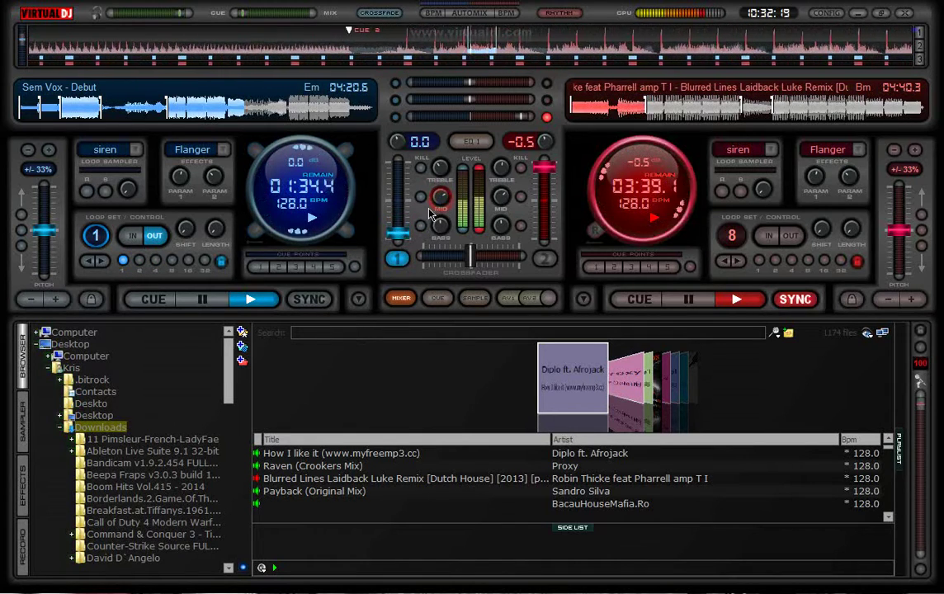
- Release the loop on deck 1 and stop the Sem Vox track back at its start
left_click(275, 266)
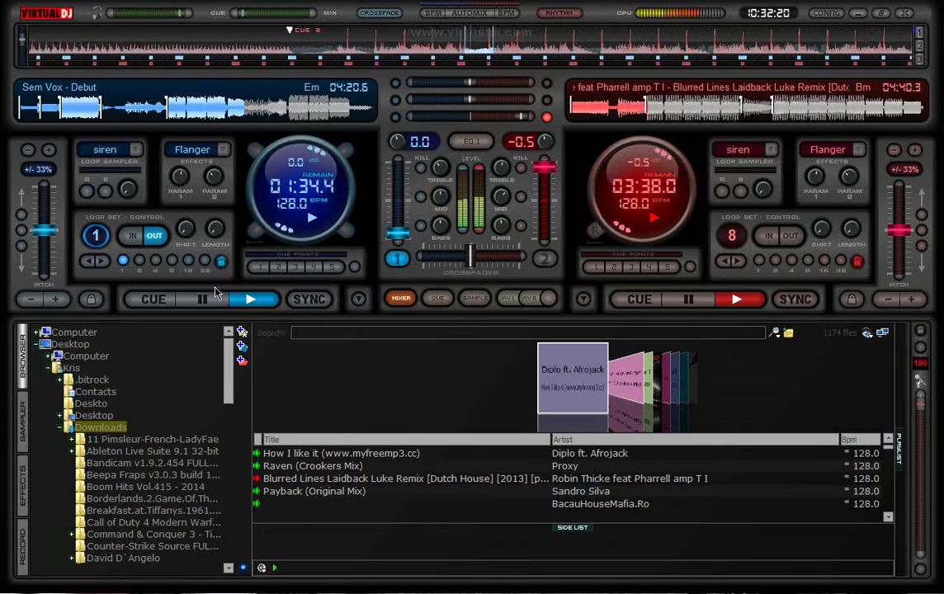
left_click(200, 298)
left_click(132, 235)
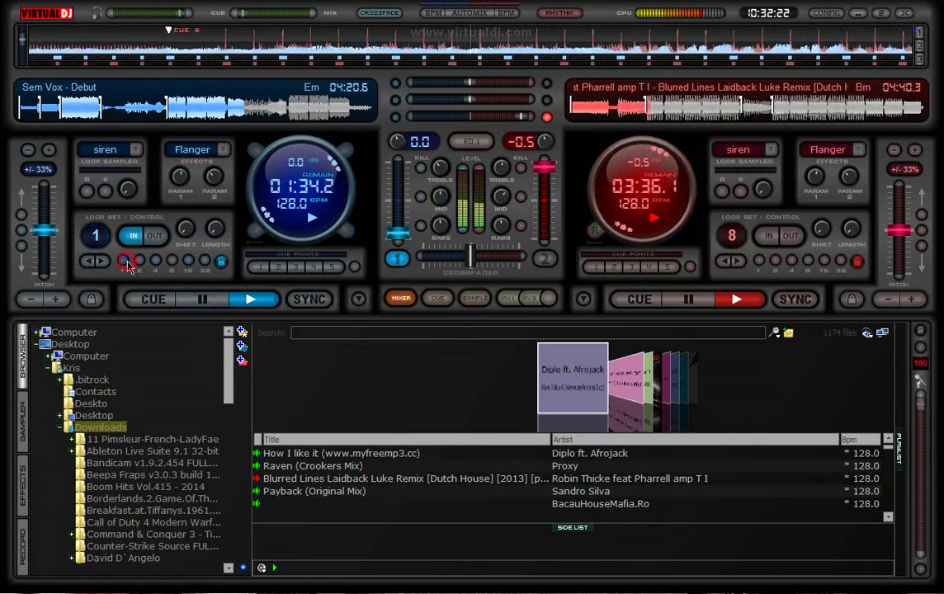
left_click(203, 302)
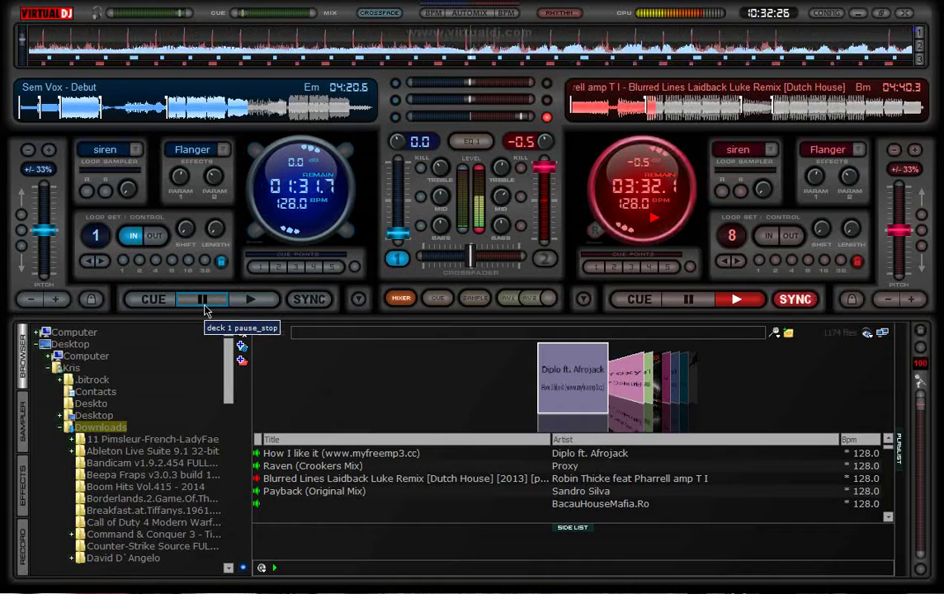
left_click(205, 306)
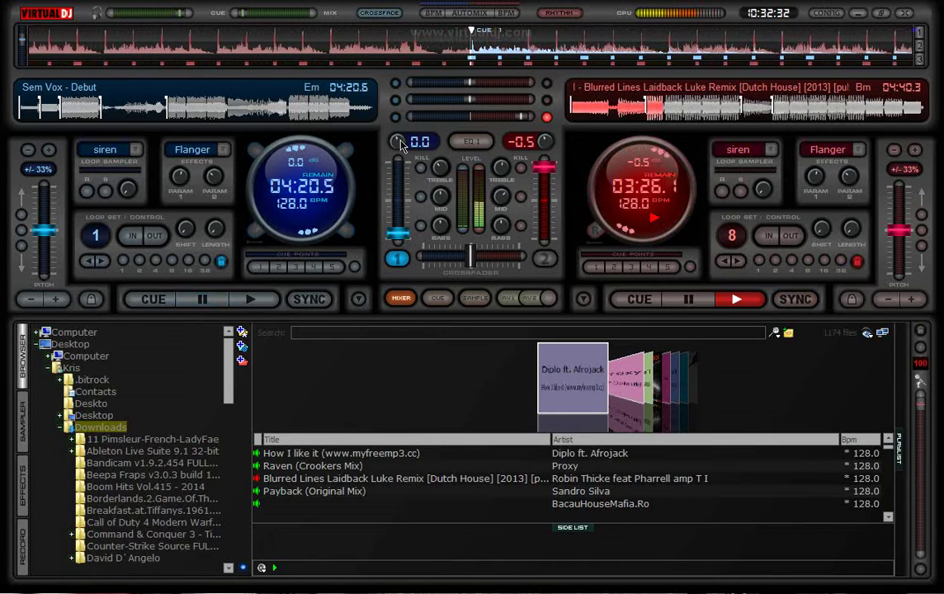
- Search the library for "david guetta" and load the 128 BPM BacauHouseMafia.Ro track onto deck 1, synced to deck 2
mouse_move(401, 145)
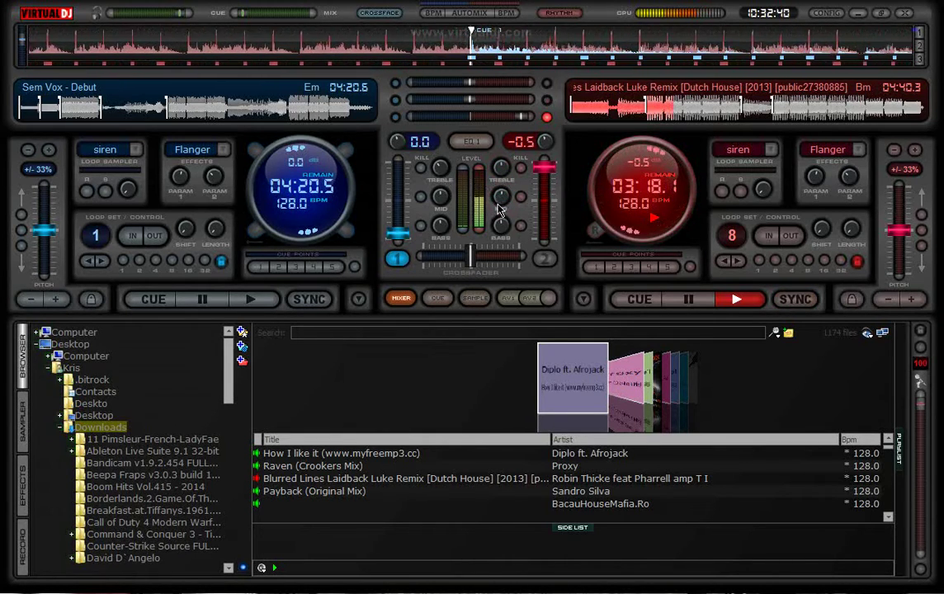
mouse_move(501, 200)
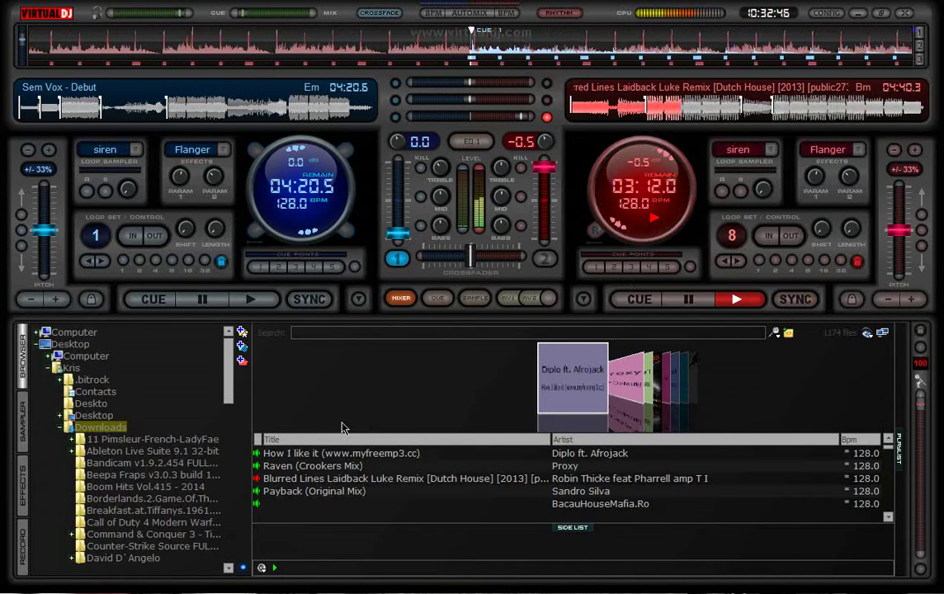
type("david guetta")
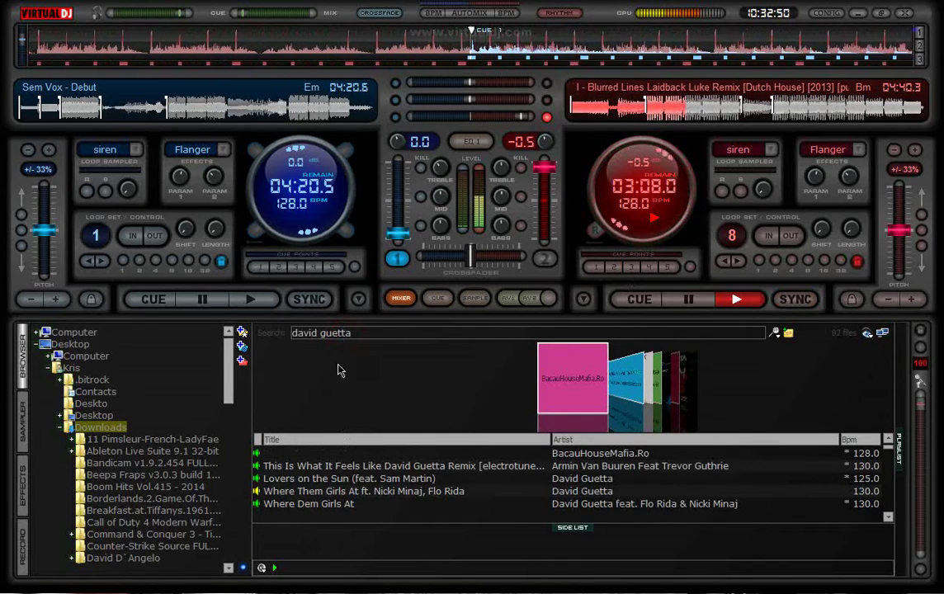
left_click_drag(309, 456, 237, 207)
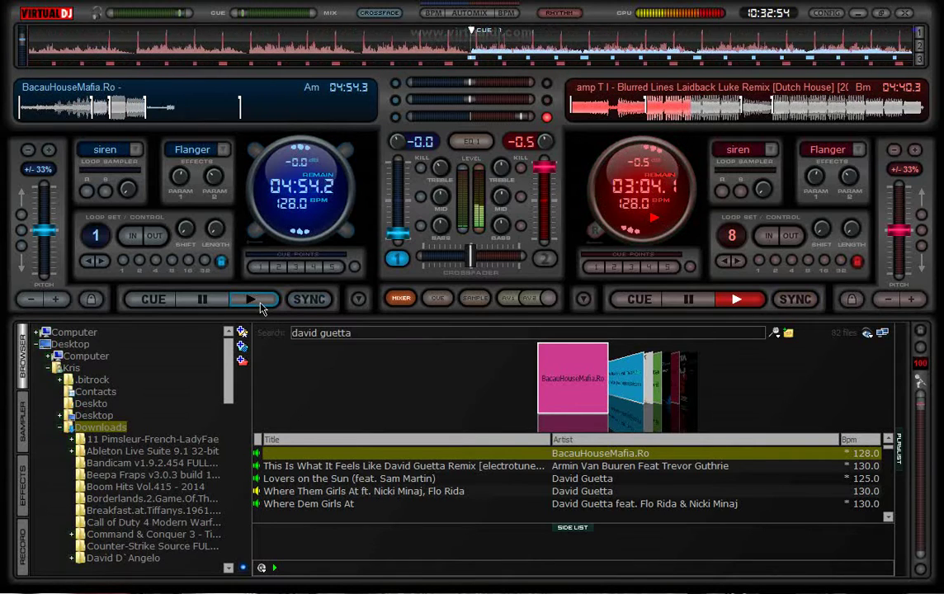
left_click(302, 301)
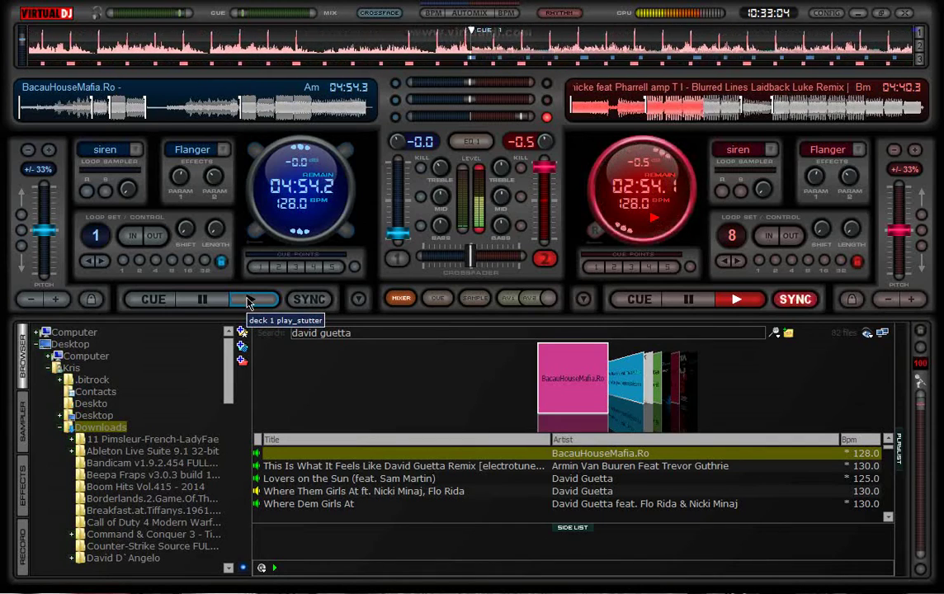
- Change deck 2's effect to FlippinDouble and toggle it on the playing track
left_click(858, 149)
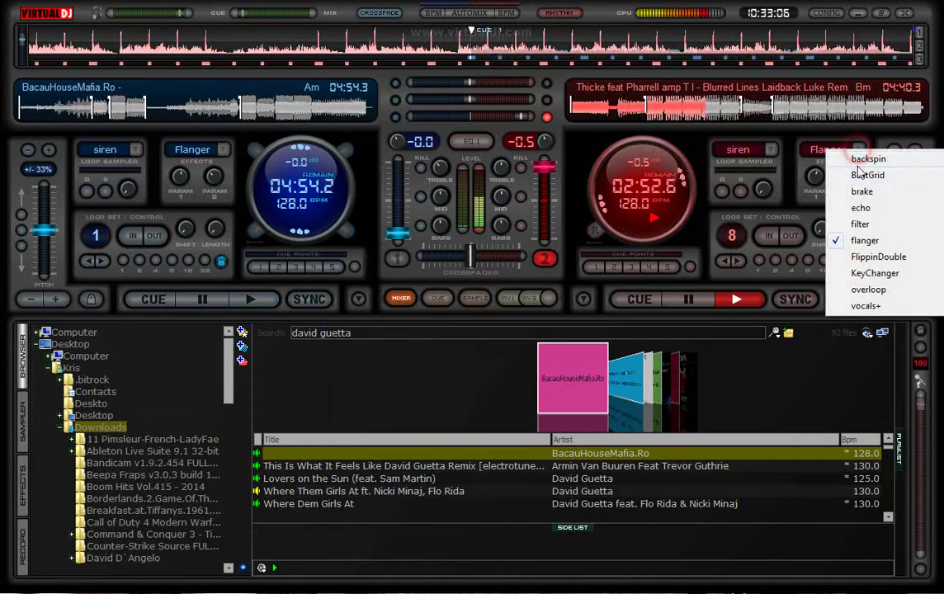
left_click(871, 257)
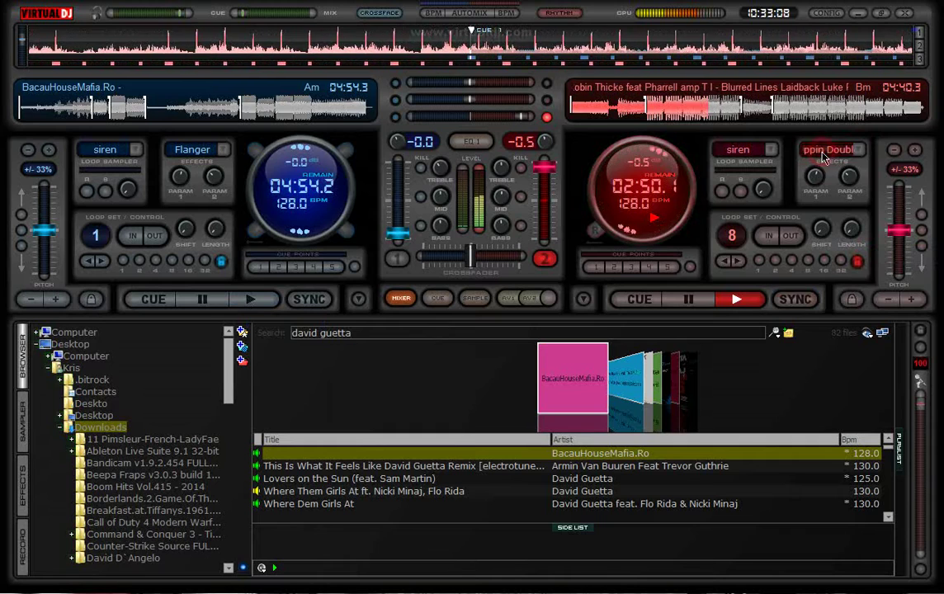
left_click(823, 154)
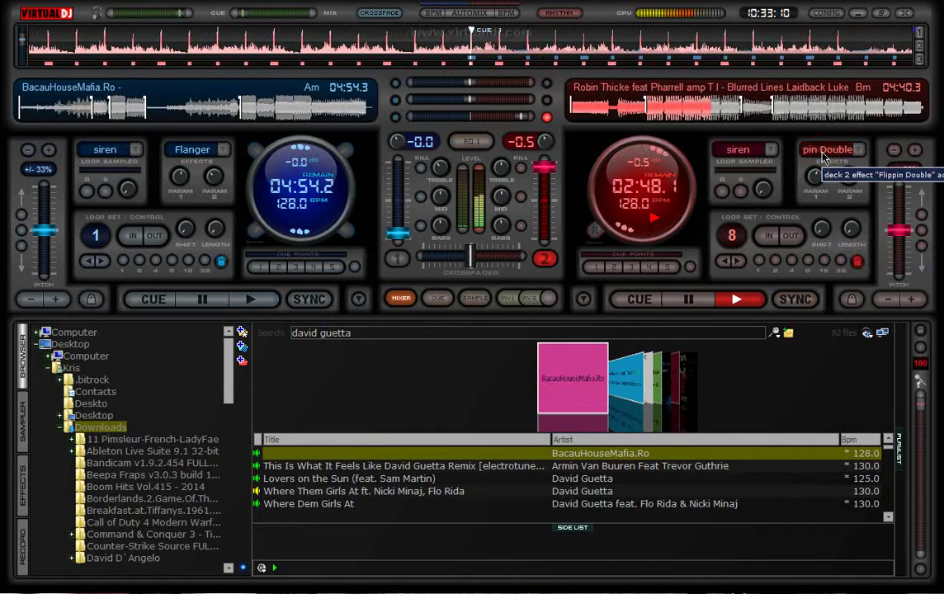
- Bring in the new track on deck 1 at full volume and gradually fade out deck 2 with its mids killed
left_click(256, 302)
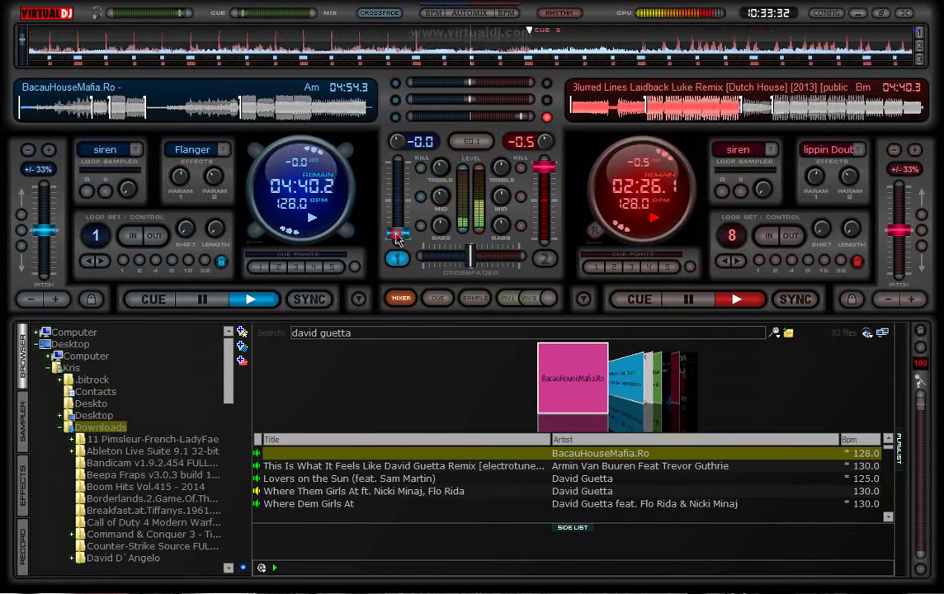
left_click_drag(397, 238, 394, 153)
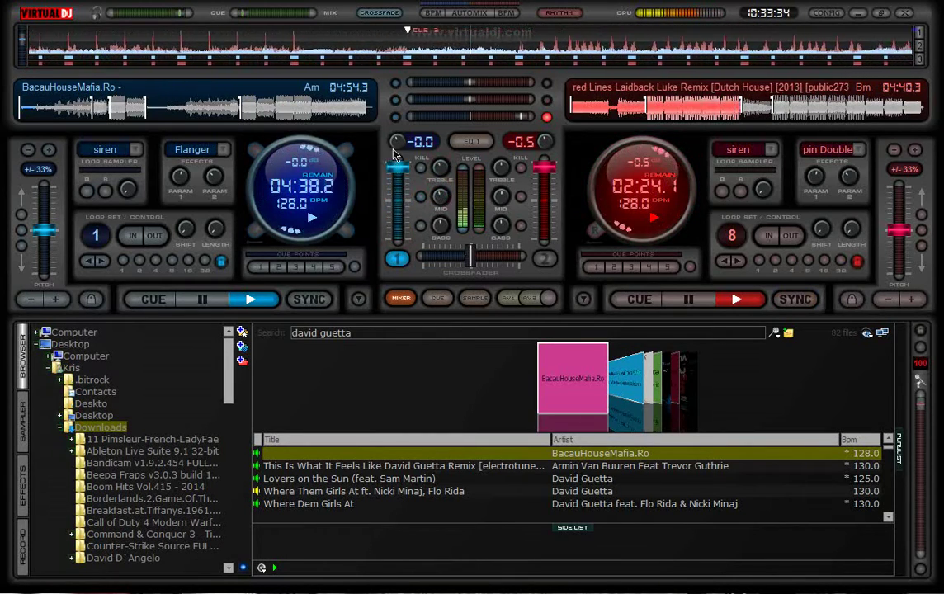
left_click(521, 196)
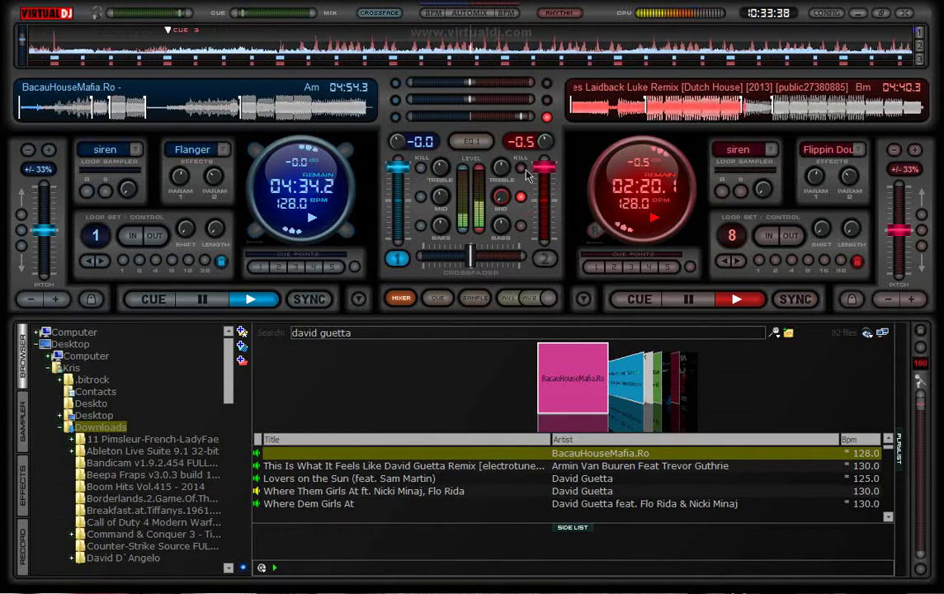
left_click_drag(544, 170, 550, 189)
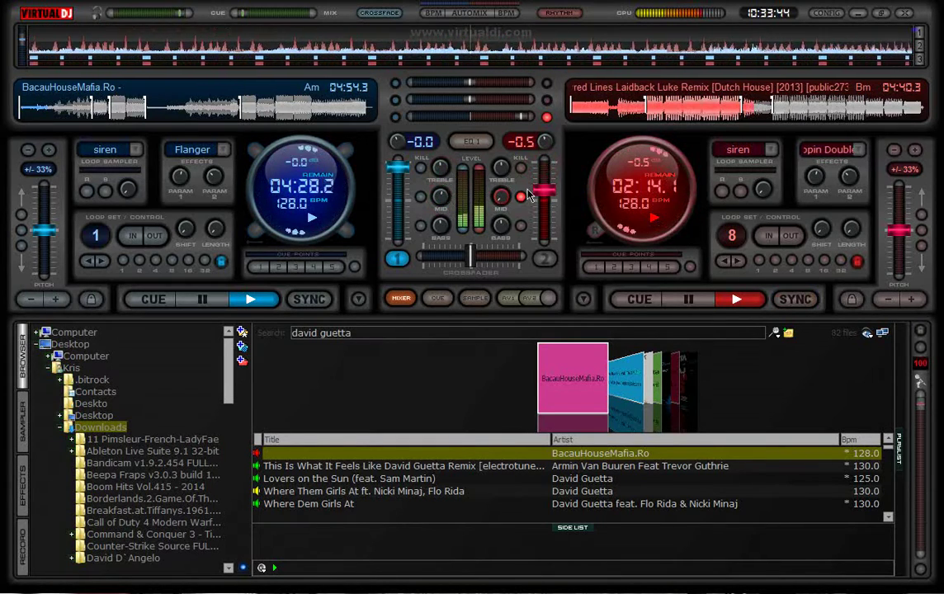
left_click_drag(545, 191, 542, 206)
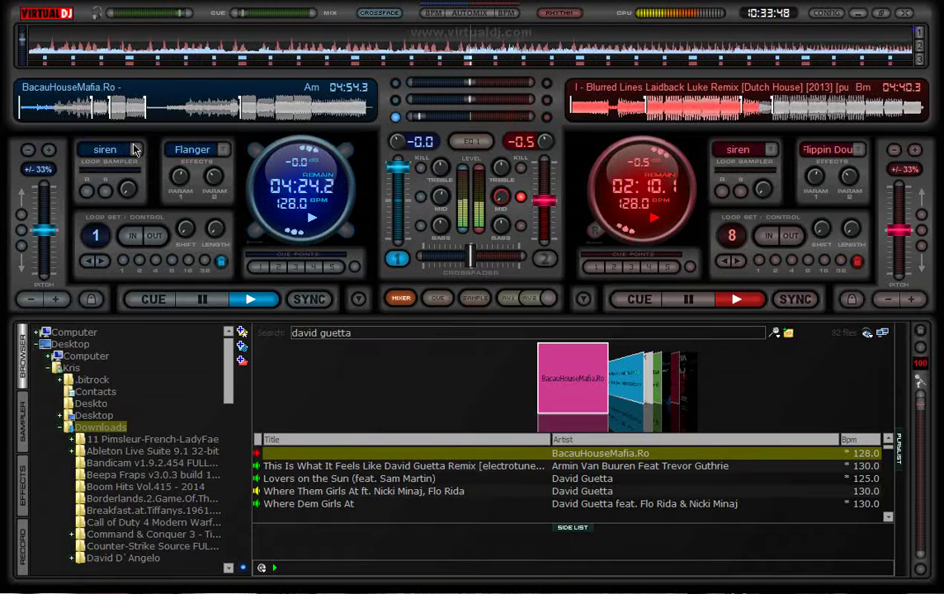
left_click_drag(544, 201, 551, 235)
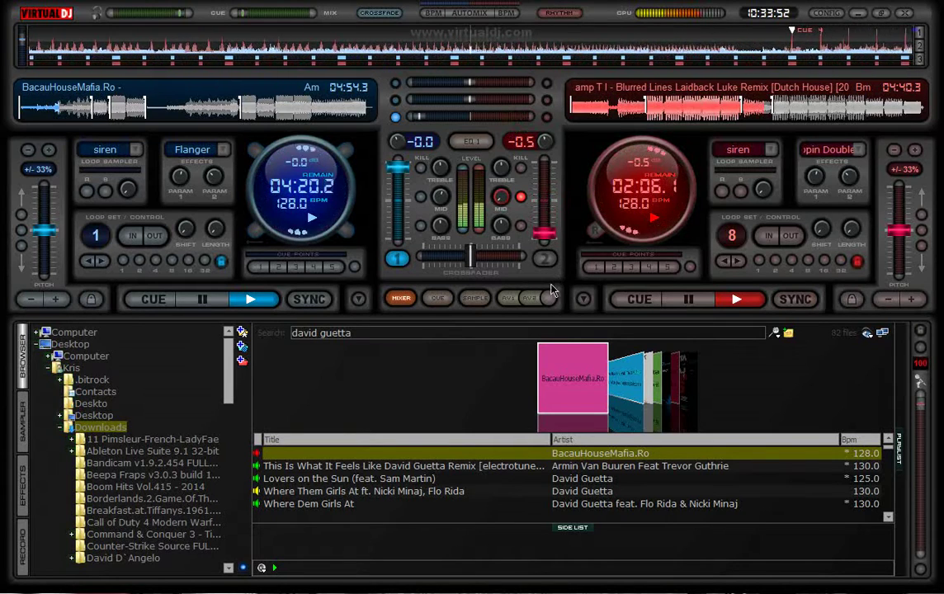
- Return deck 2 to its start, search the library for "raven" and load the 128 BPM Proxy - Raven (Crookers Mix) onto deck 2
left_click(632, 267)
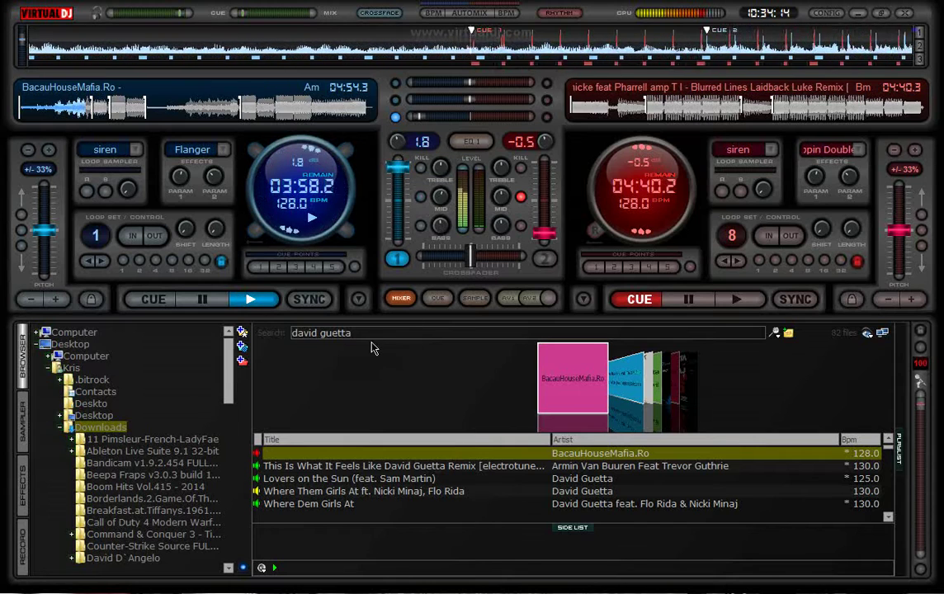
key("ctrl+a")
key("BackSpace")
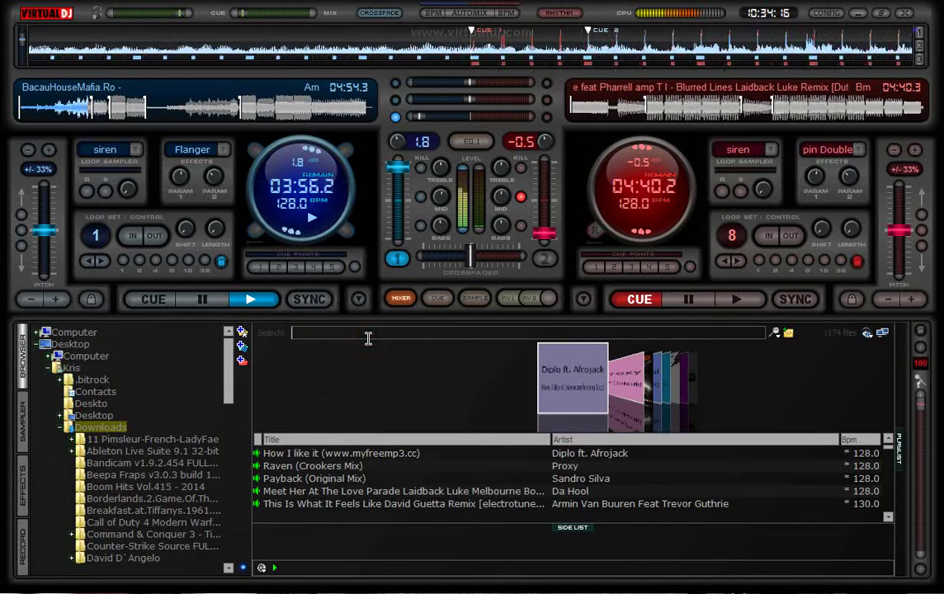
type("raven")
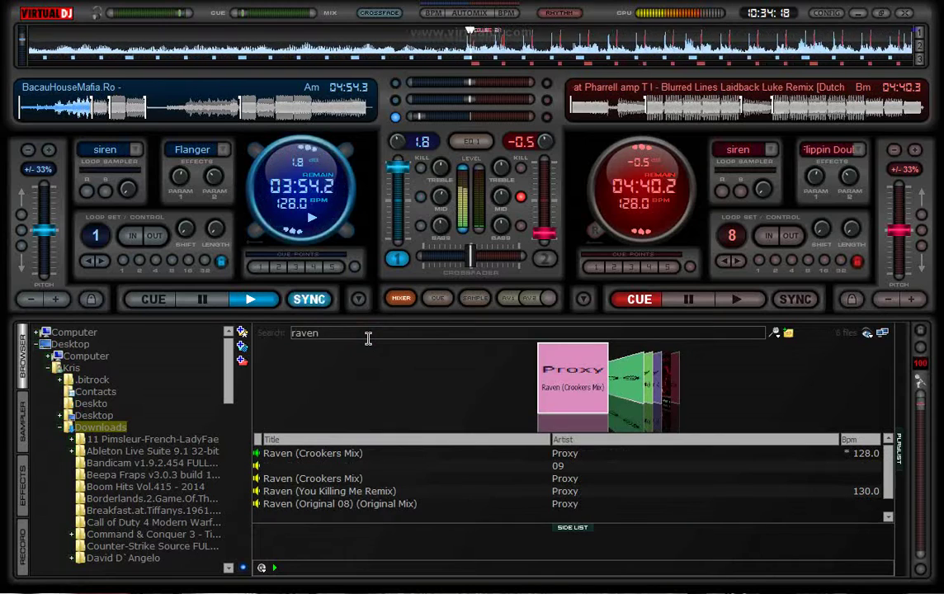
double_click(371, 455)
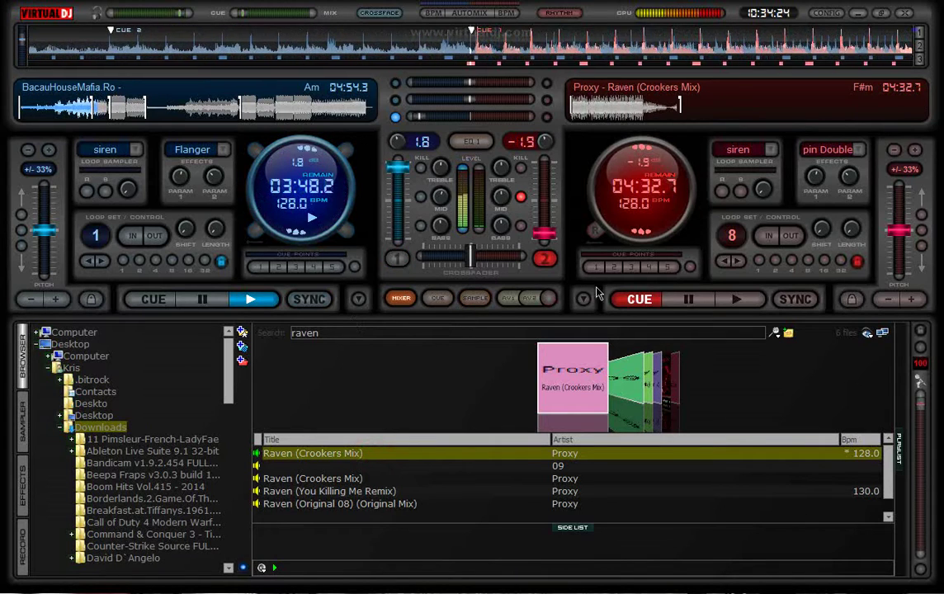
- Line up the Raven track's first beat on deck 2, repeatedly retriggering it from cue point 1, and return it to its cue point
left_click_drag(650, 235, 632, 234)
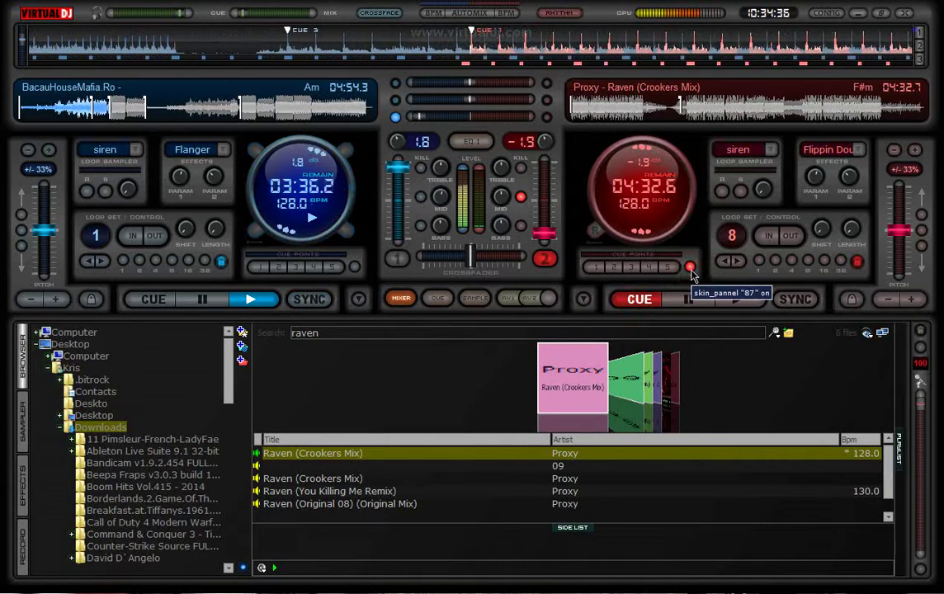
left_click(724, 307)
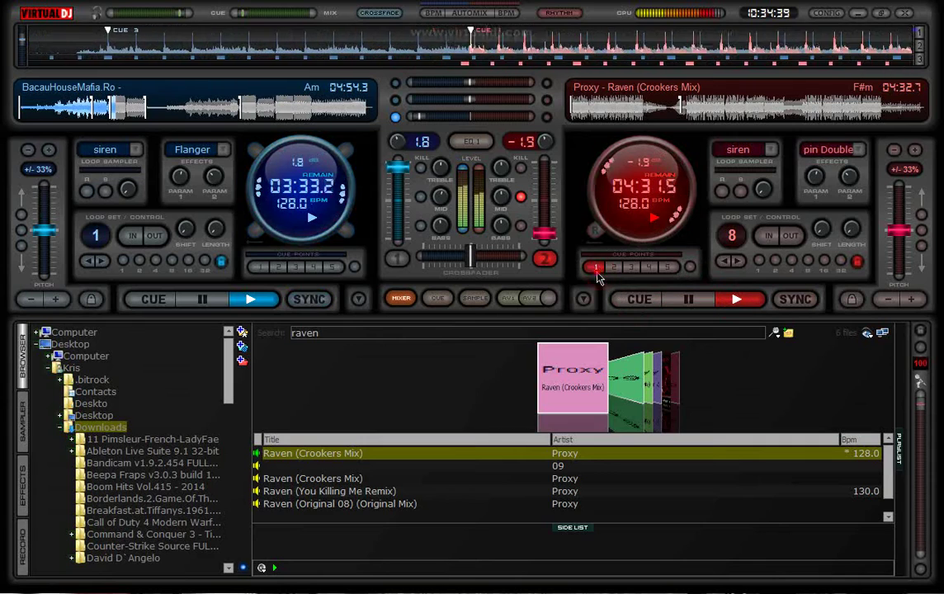
left_click(593, 268)
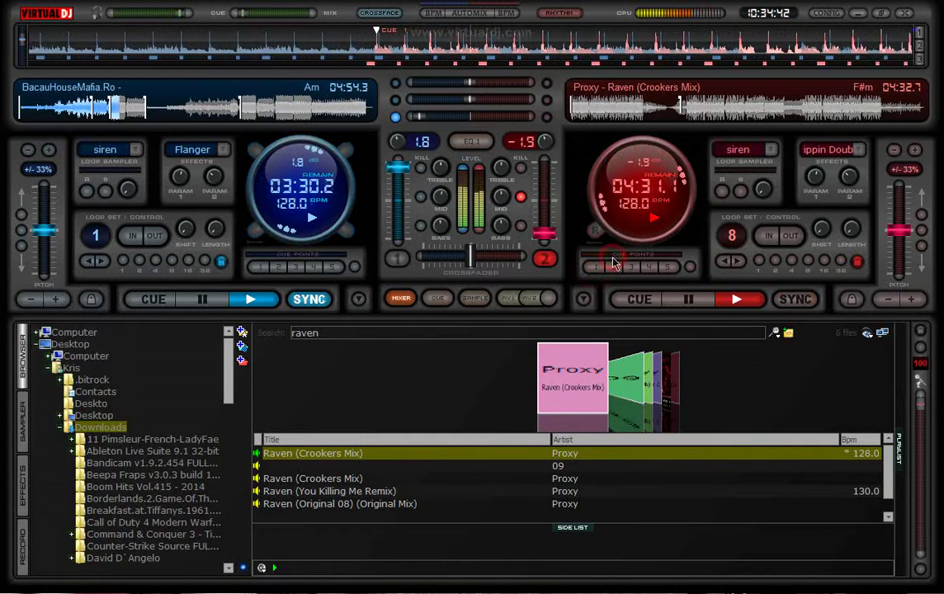
left_click(599, 267)
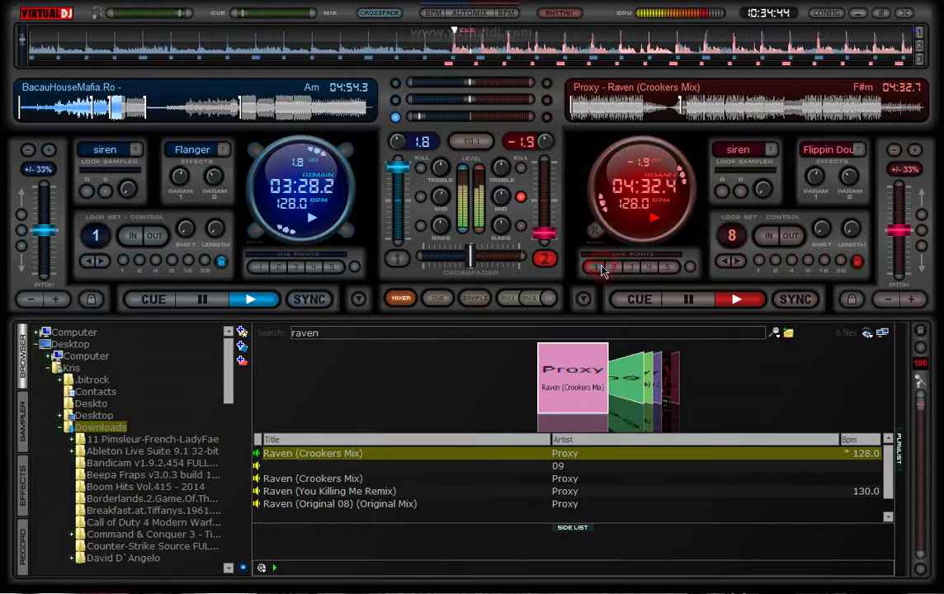
left_click(602, 269)
left_click(601, 270)
left_click(601, 270)
left_click(601, 269)
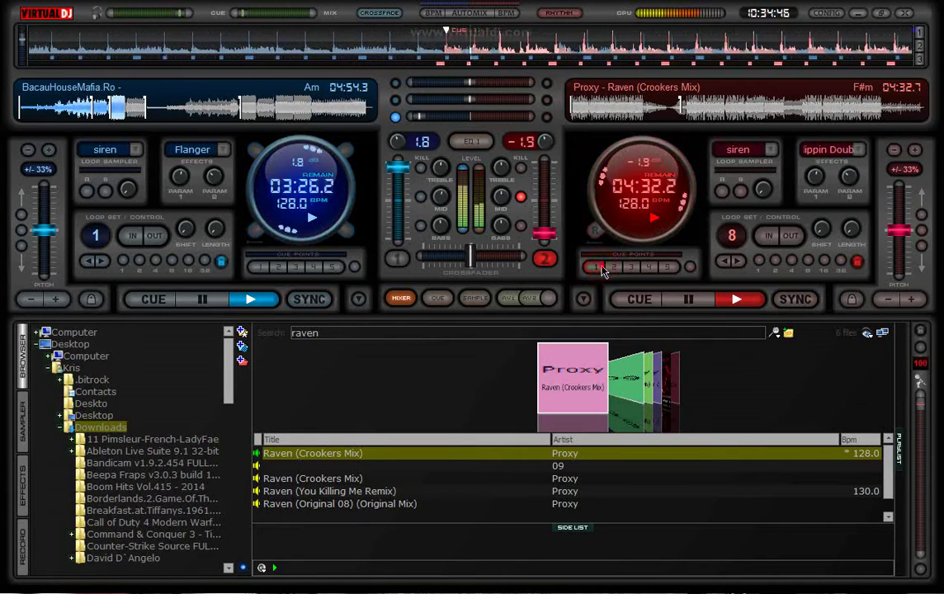
left_click(601, 270)
left_click(602, 270)
left_click(602, 270)
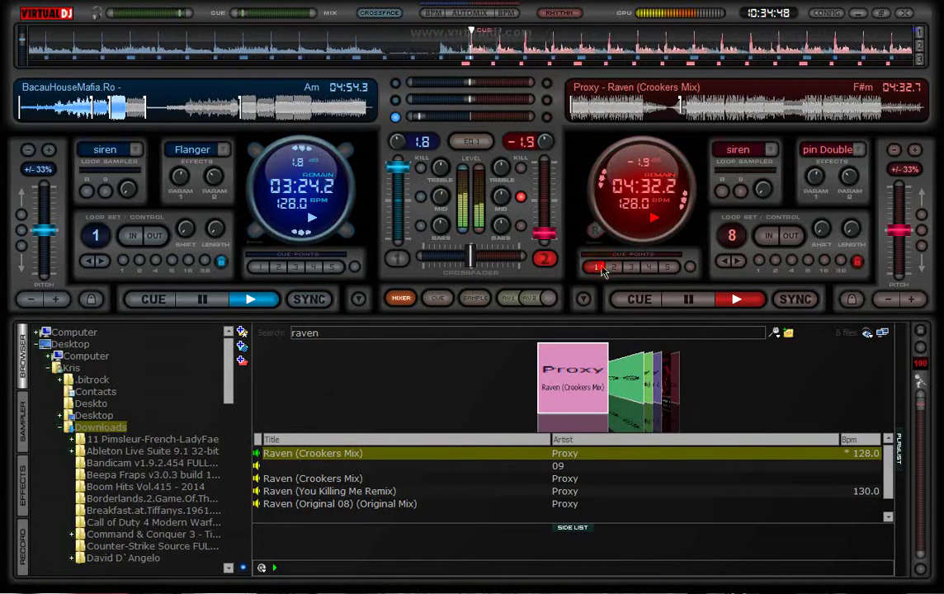
left_click(601, 270)
left_click(601, 270)
left_click(602, 270)
left_click(602, 270)
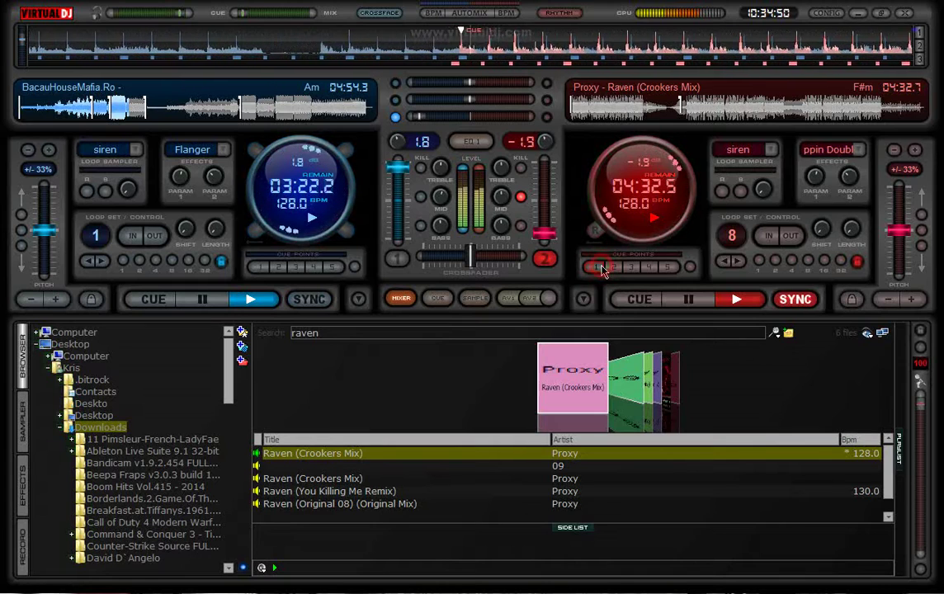
left_click(602, 269)
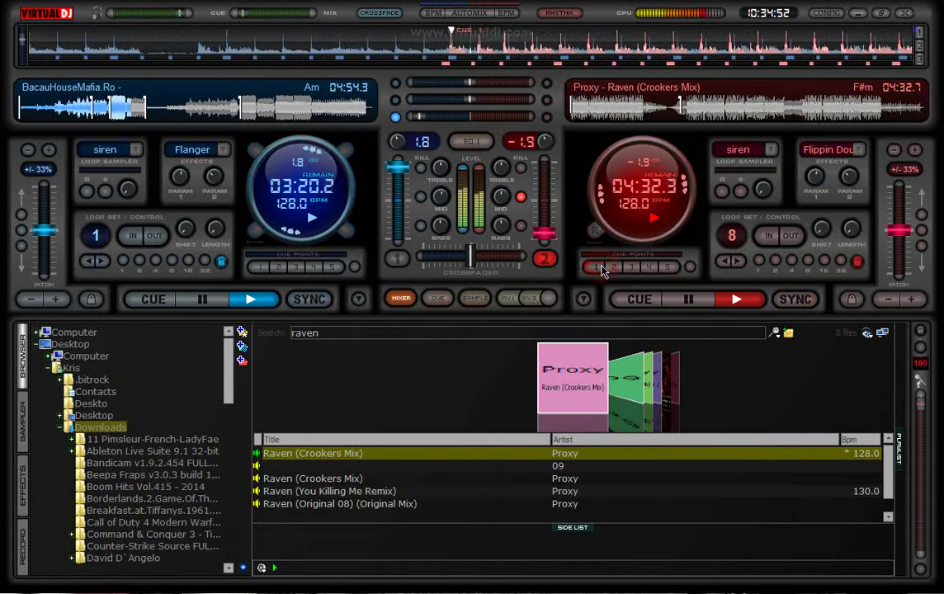
left_click(601, 270)
left_click(602, 270)
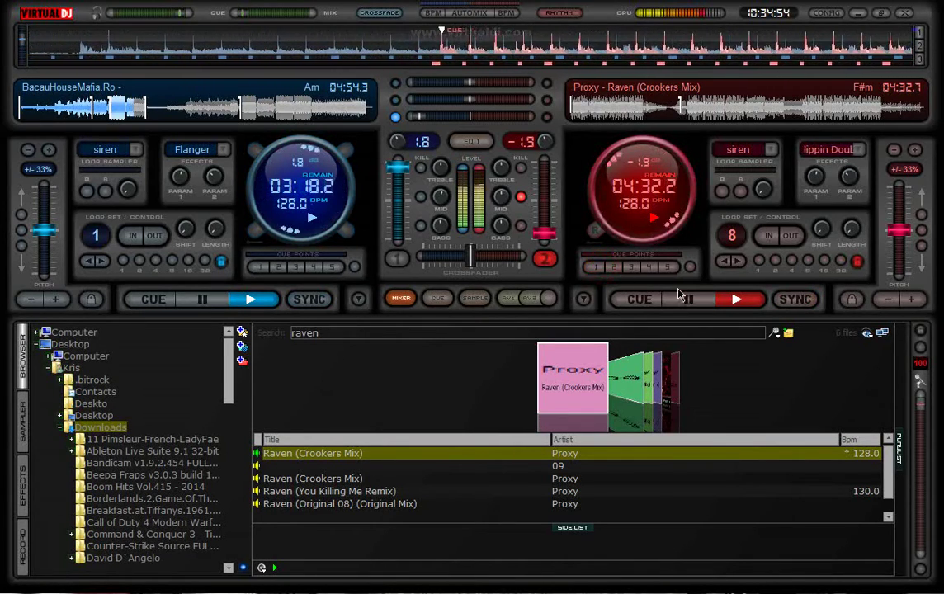
left_click(656, 299)
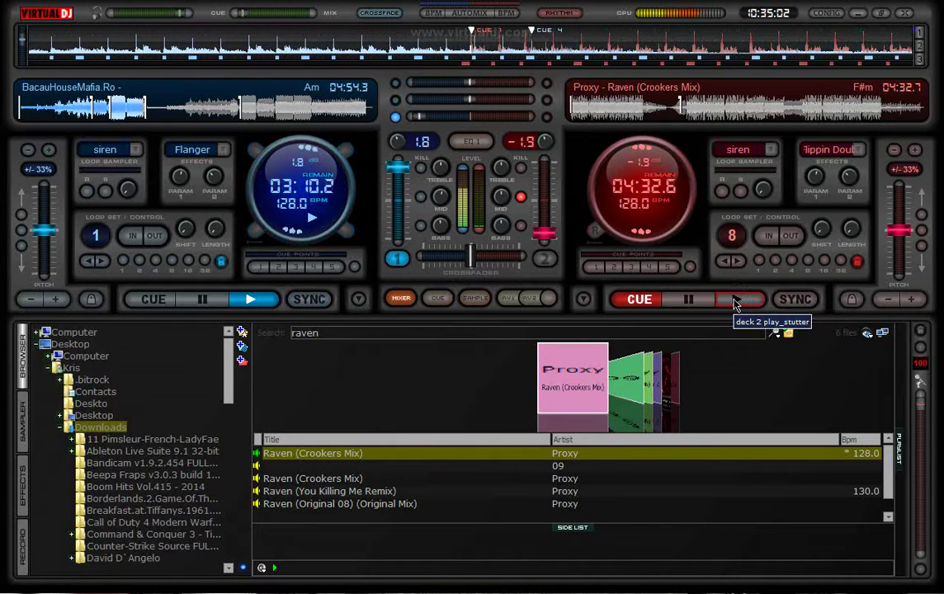
- Start the Raven track on deck 2, bring it up to full volume and swap the low EQ crossfader over to it
left_click(735, 300)
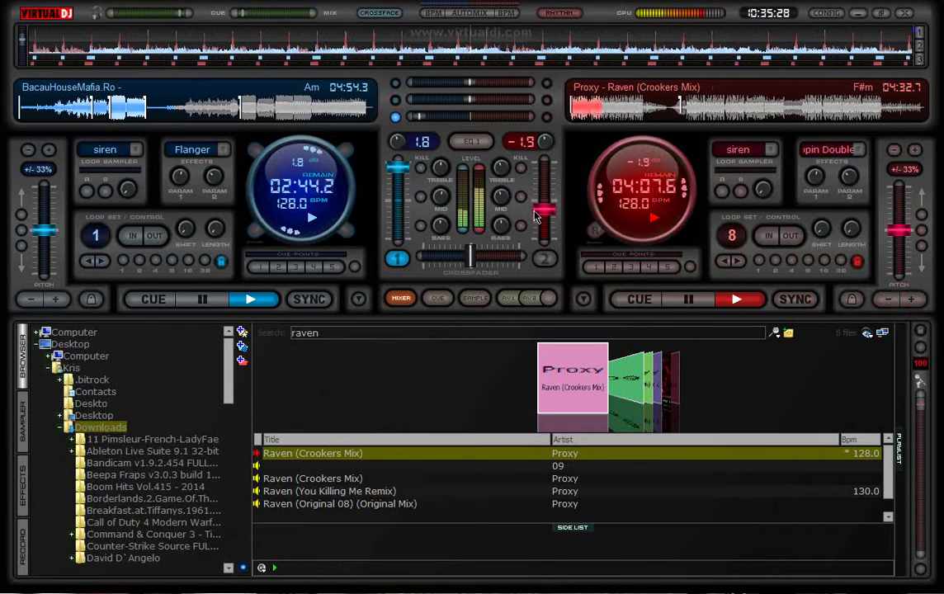
left_click_drag(544, 209, 544, 167)
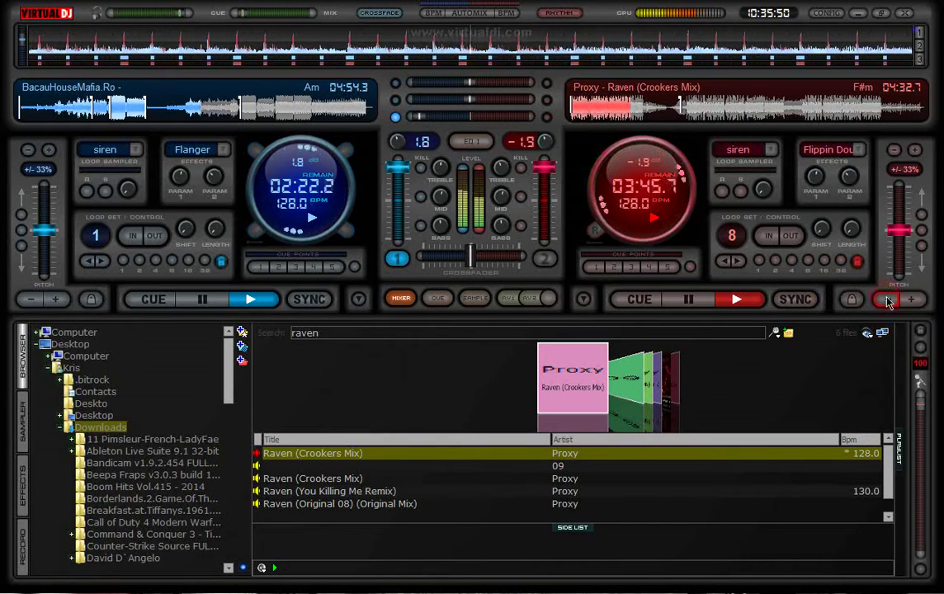
left_click(419, 117)
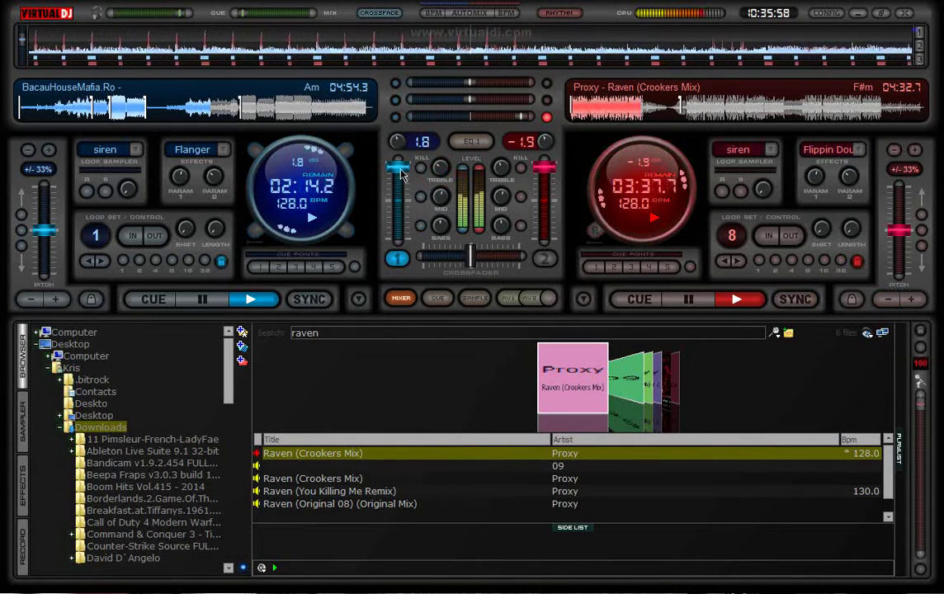
- Fade deck 1's volume all the way down and stop its track back at the start
left_click_drag(398, 169, 400, 184)
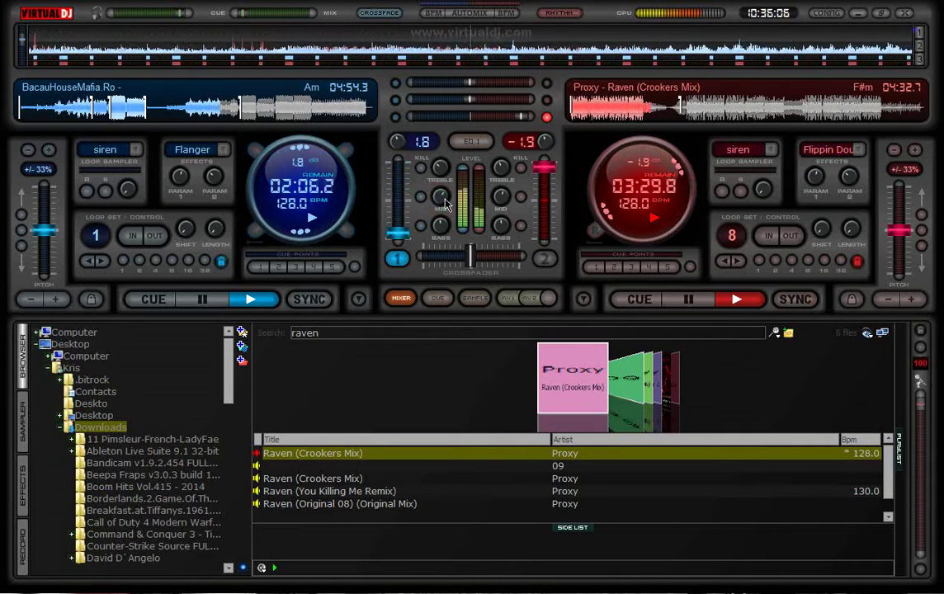
left_click(189, 302)
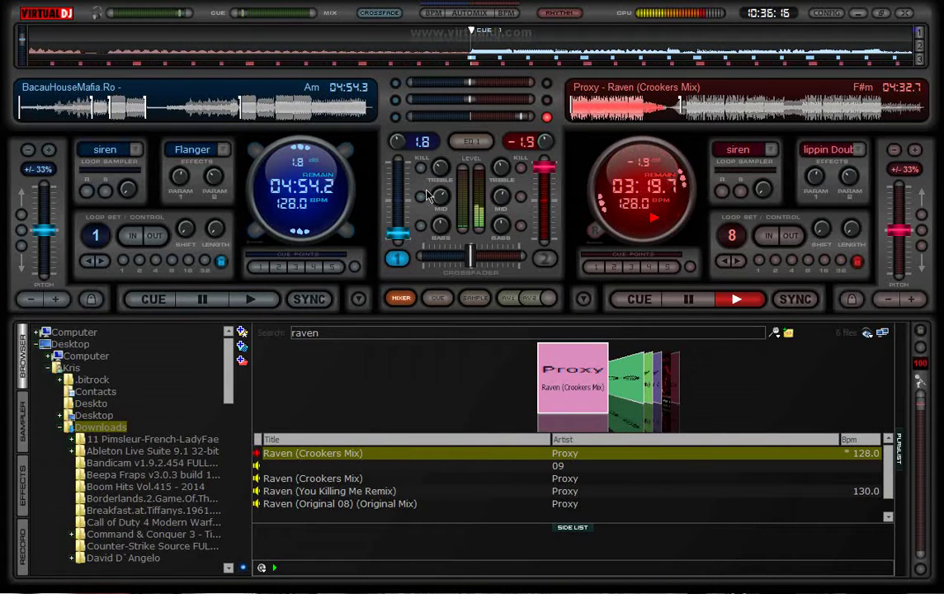
- Change deck 2's effect to flanger and replace it with filter while the Raven track plays
left_click(826, 151)
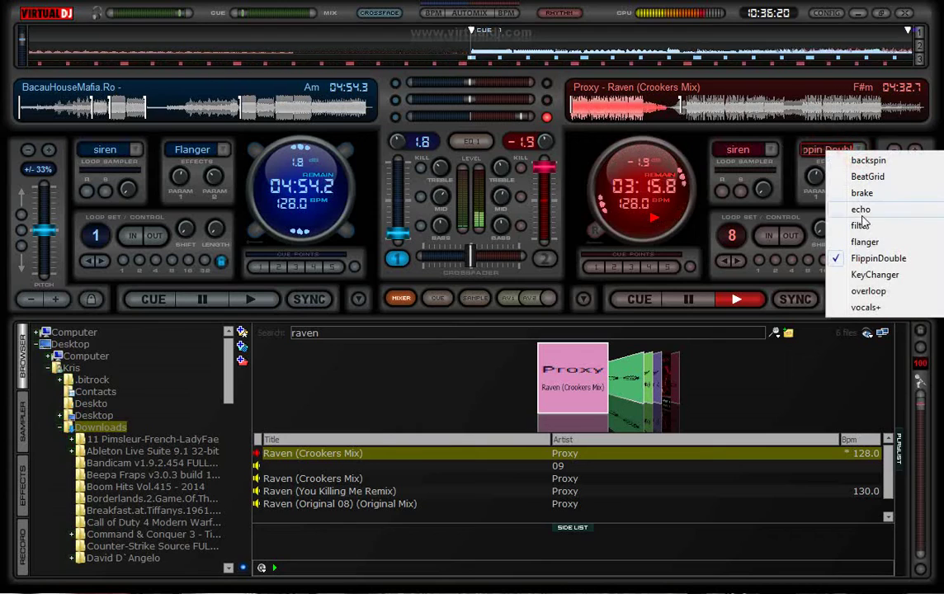
left_click(867, 241)
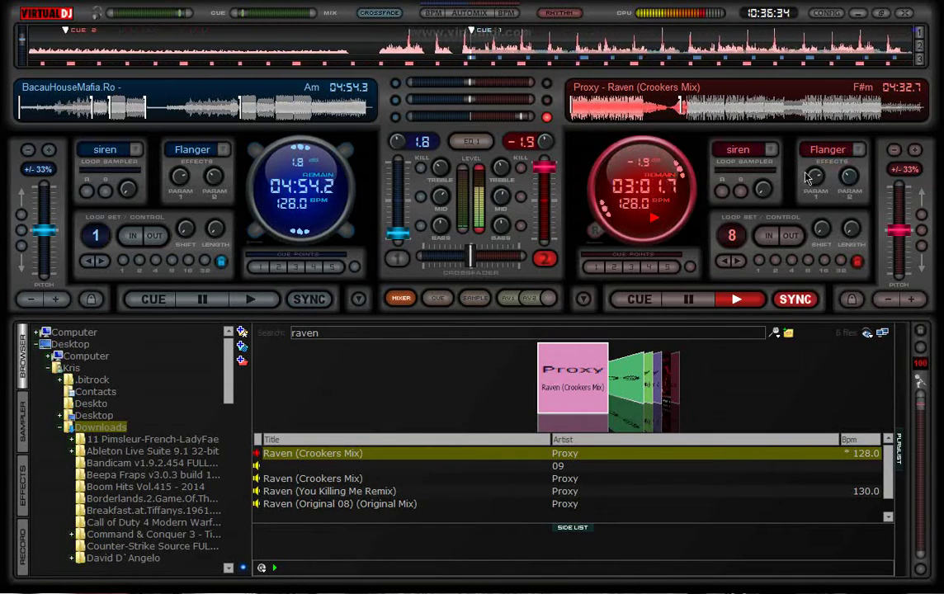
left_click(856, 152)
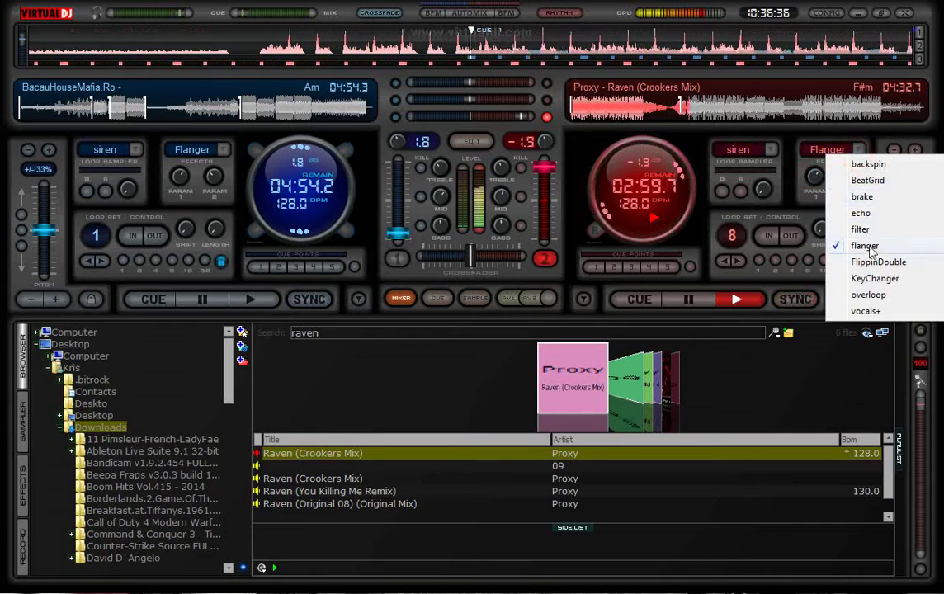
left_click(860, 229)
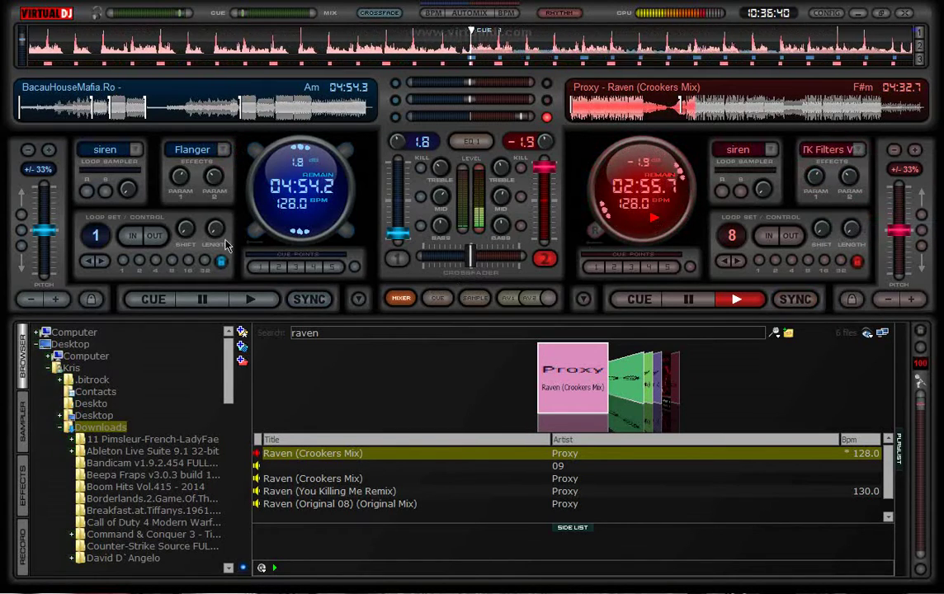
- Clear the library search and load Diplo ft. Afrojack - How I like it onto deck 1
key("BackSpace")
key("BackSpace")
key("BackSpace")
key("BackSpace")
key("BackSpace")
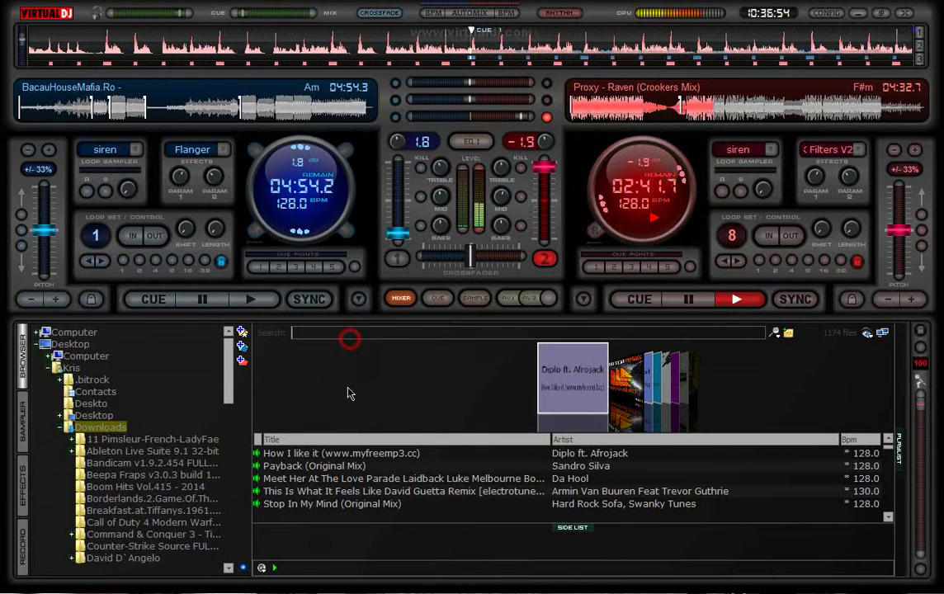
left_click(358, 454)
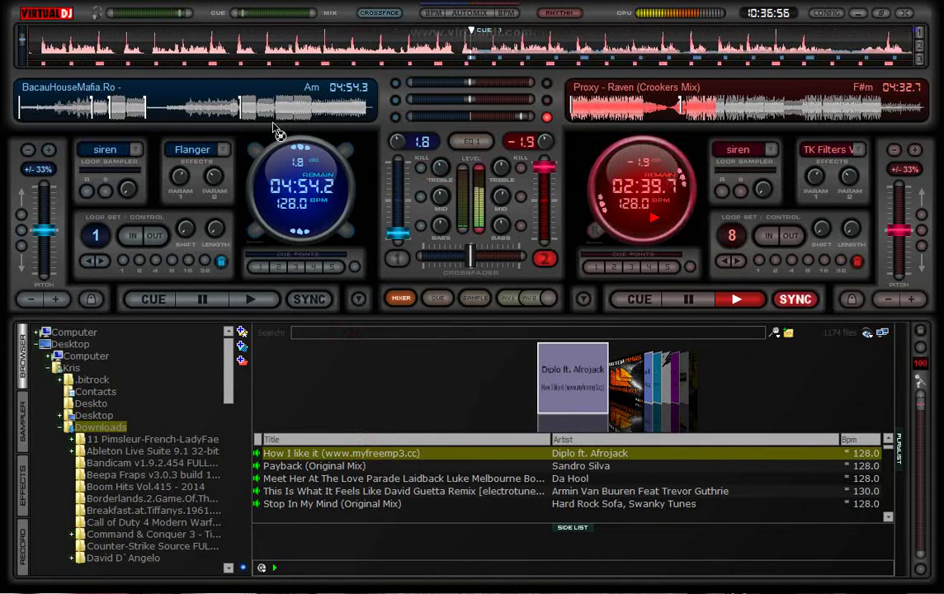
left_click_drag(274, 128, 274, 126)
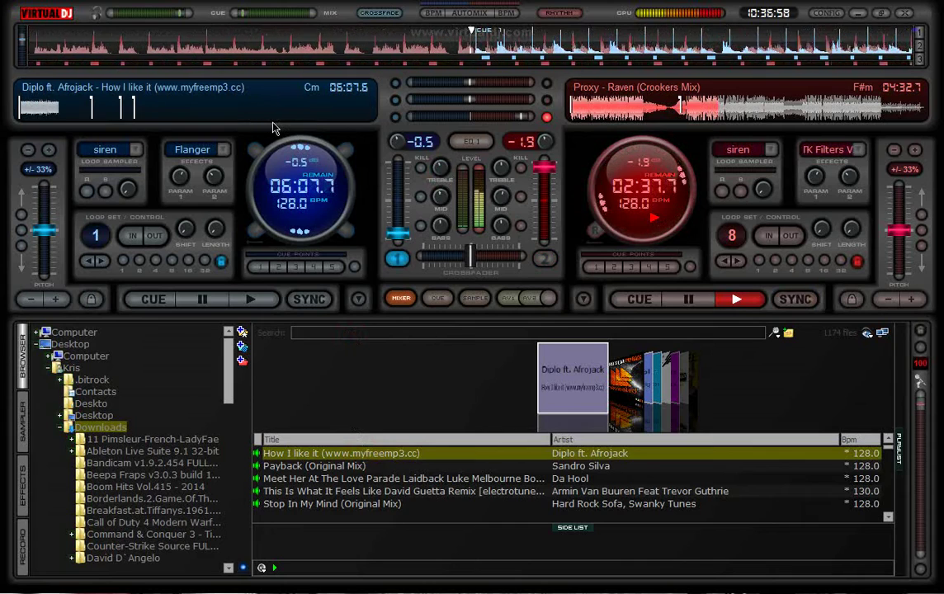
- Search the library for "da hool" and load the 128 BPM Meet Her At The Love Parade Laidback Luke Melbourne Bootleg onto deck 1
left_click(368, 332)
type("da hool")
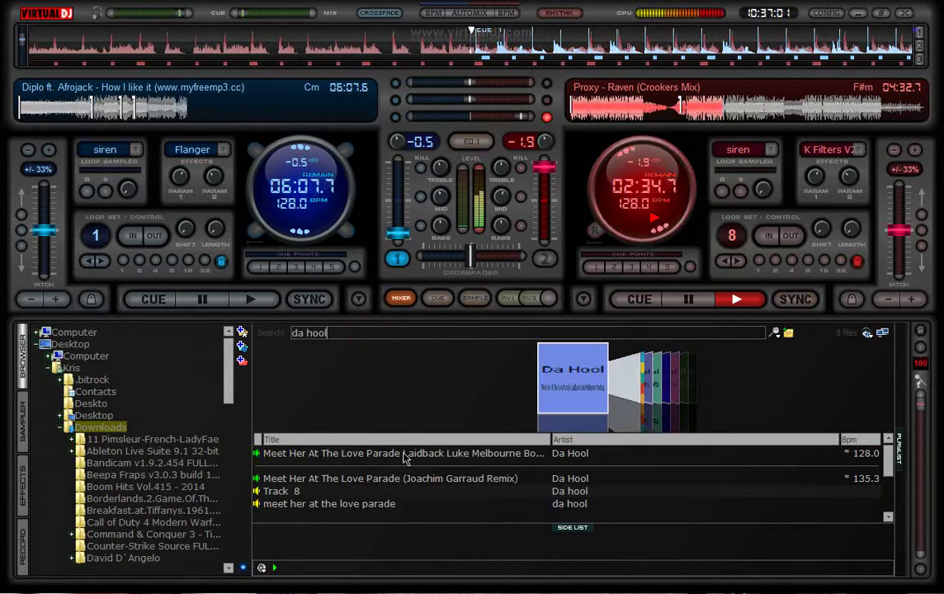
left_click_drag(404, 454, 185, 80)
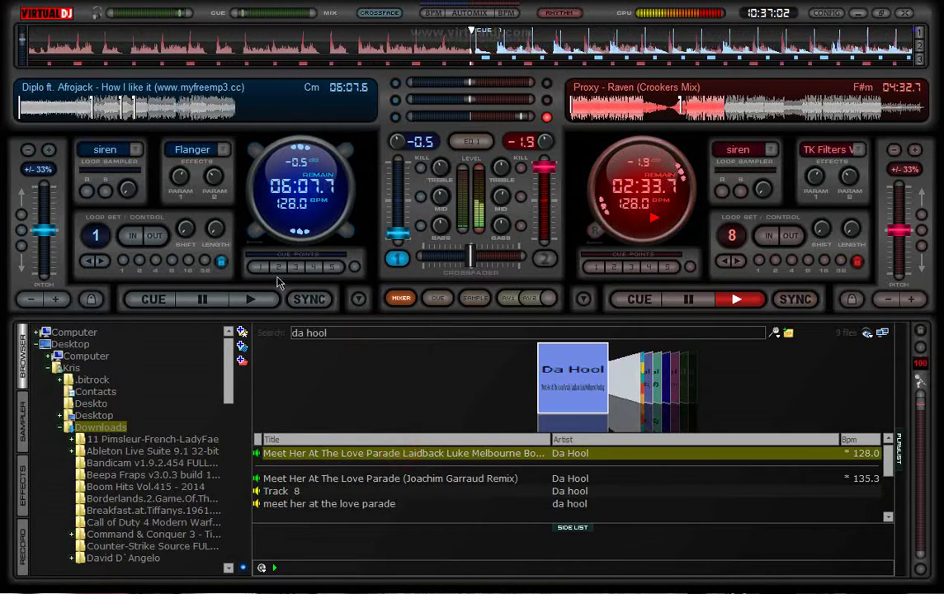
double_click(419, 456)
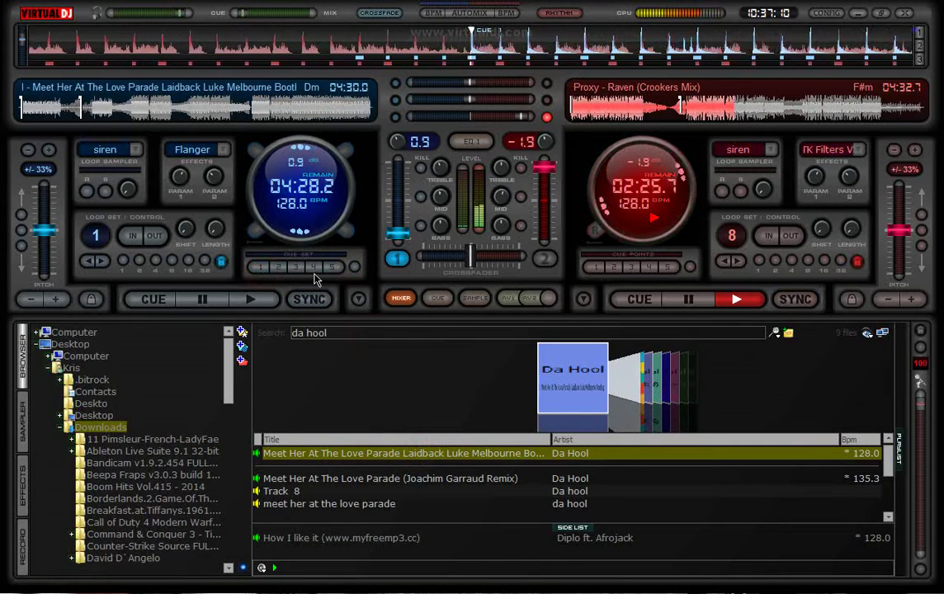
- Start the Da Hool track from its cue point on deck 1 and raise its volume to full
left_click(356, 267)
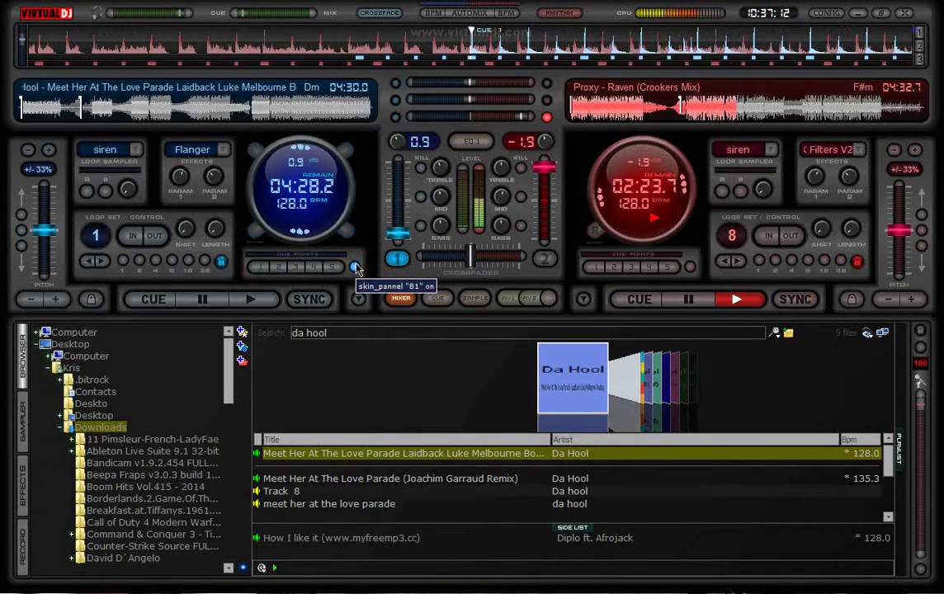
left_click(251, 301)
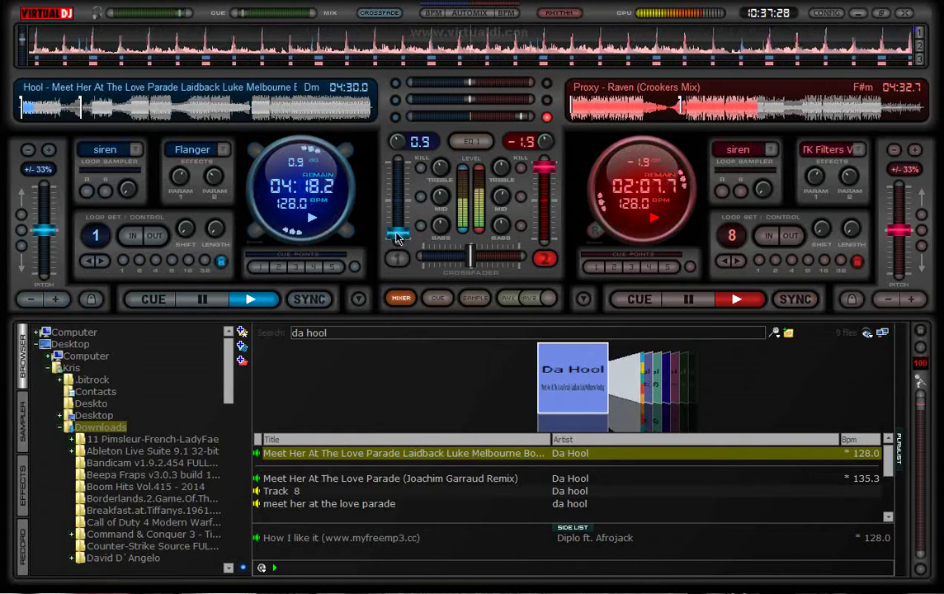
left_click_drag(396, 236, 398, 167)
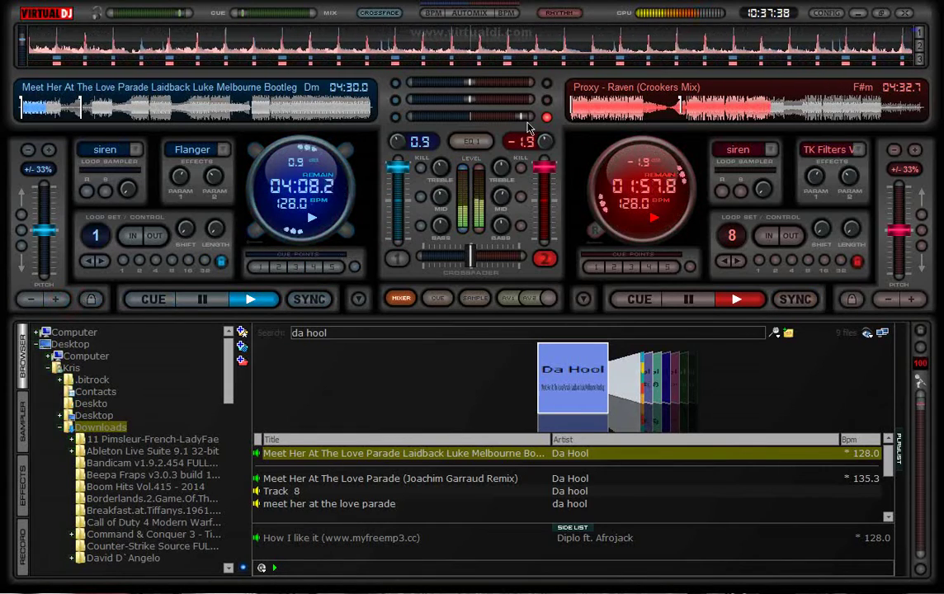
- Ease the low EQ crossfader away from deck 2 and swap it fully over to deck 1
mouse_move(525, 123)
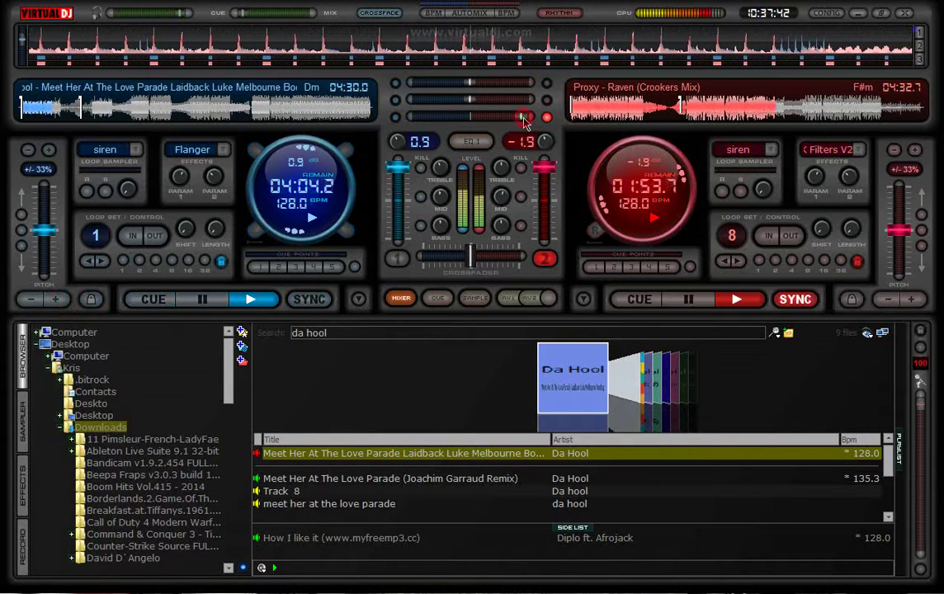
left_click_drag(525, 118, 513, 118)
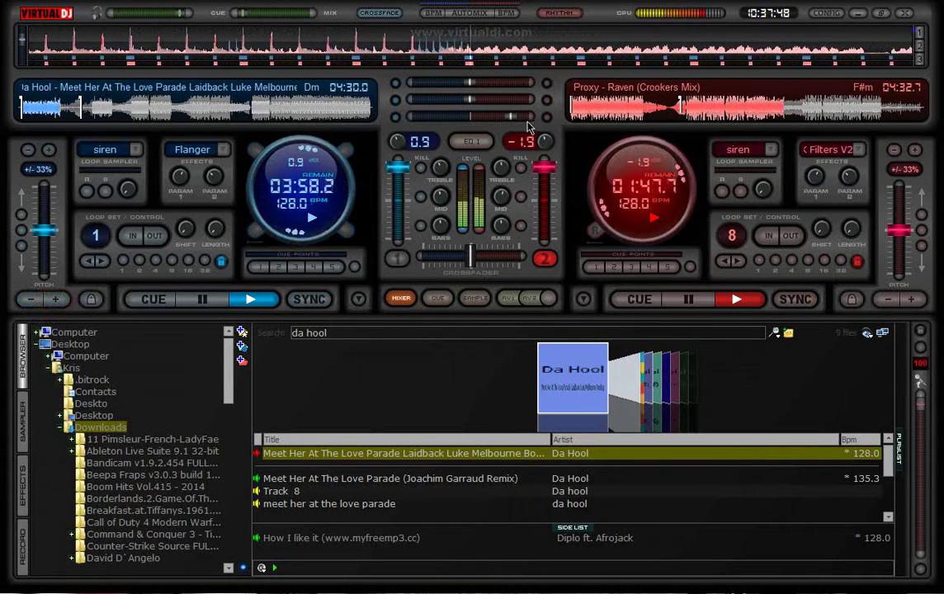
left_click_drag(528, 123, 368, 121)
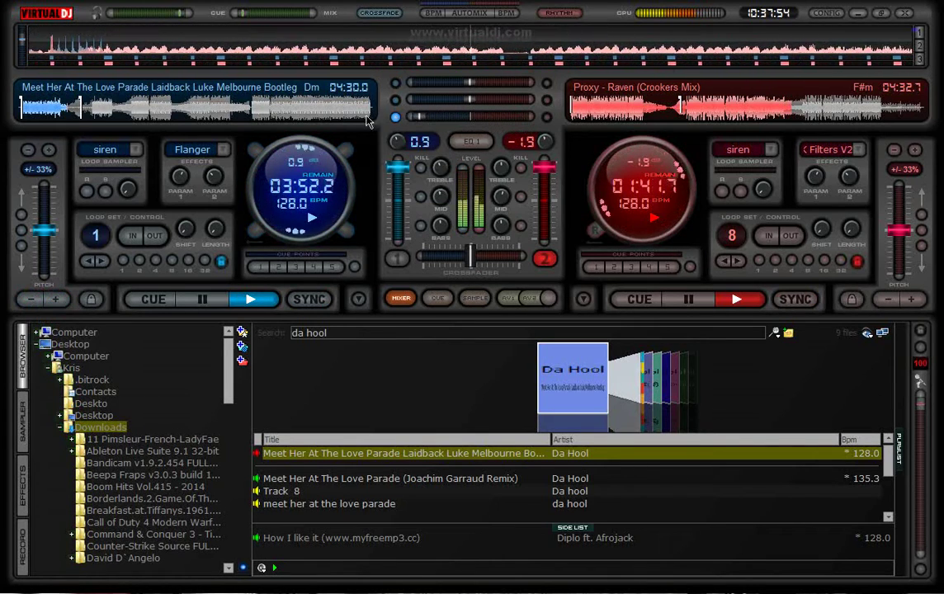
- Fade deck 2's volume all the way down and return its Raven track to the cue point
left_click(440, 168)
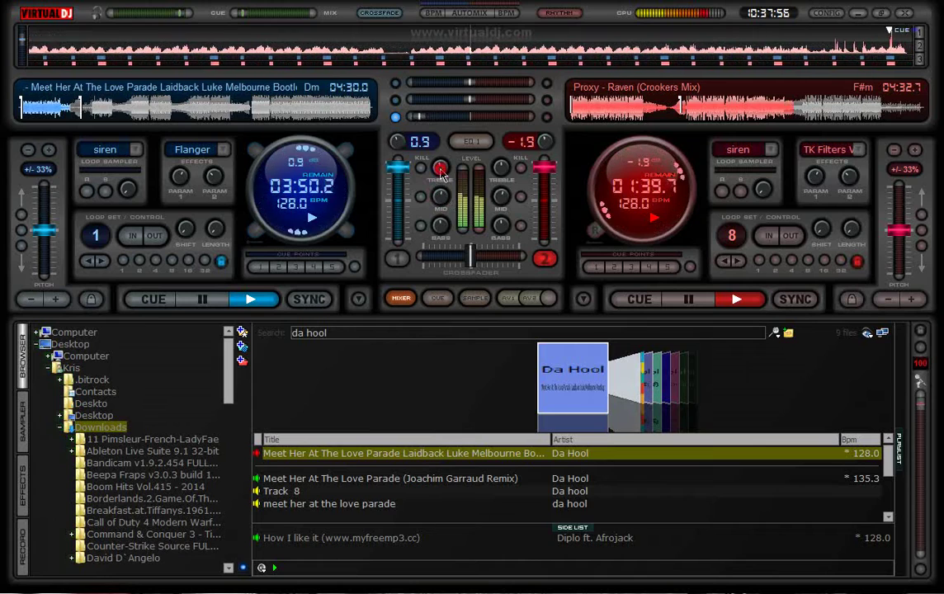
left_click(440, 170)
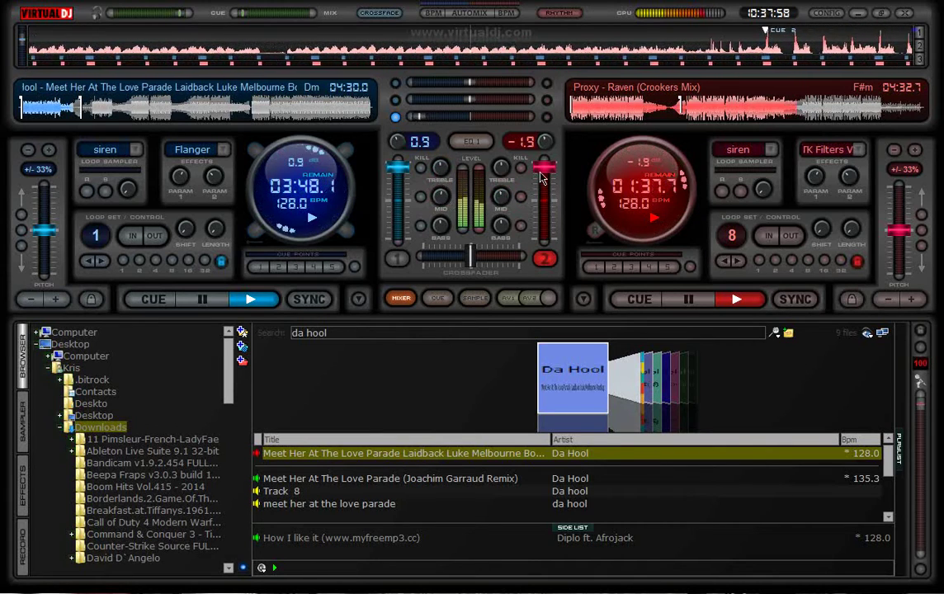
left_click_drag(541, 177, 569, 568)
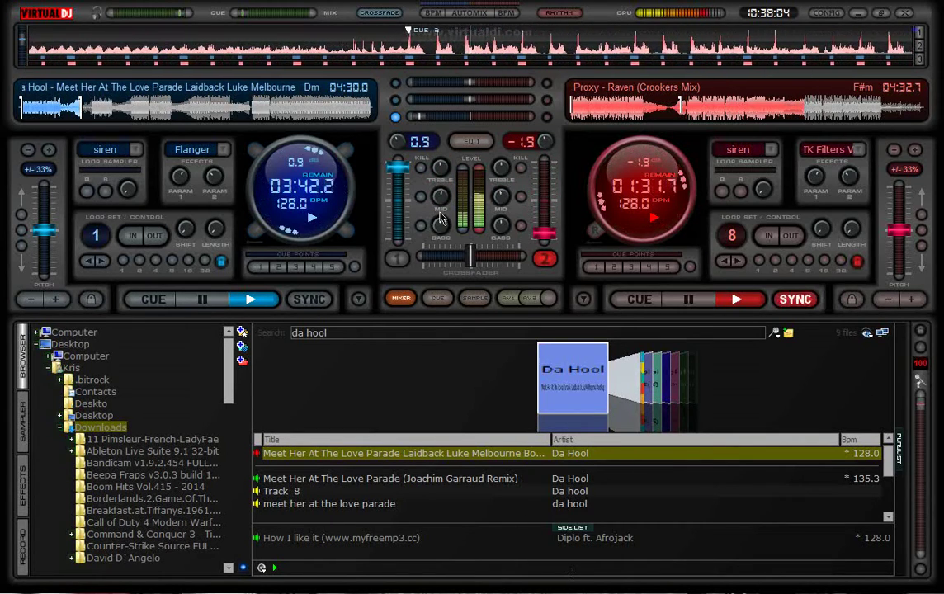
left_click(682, 302)
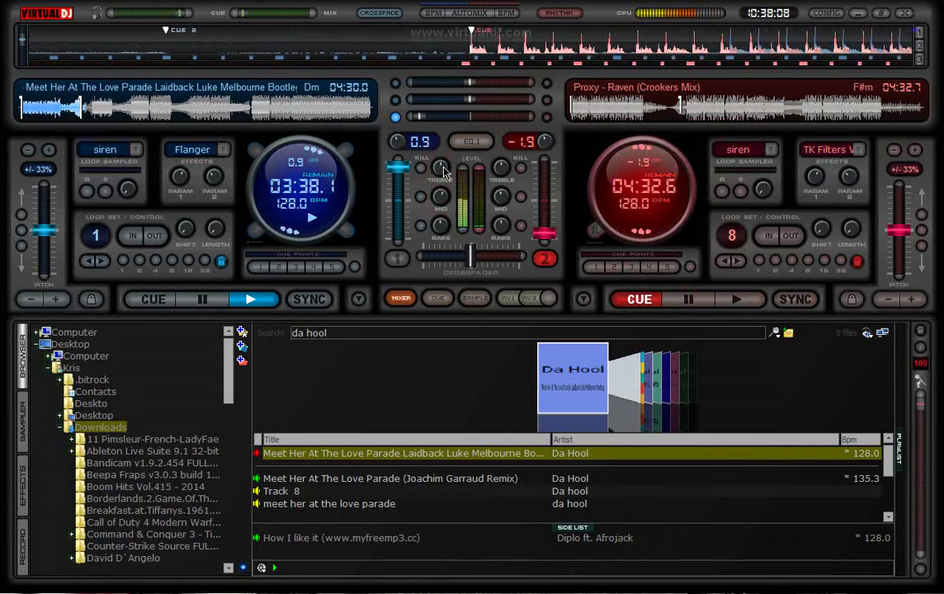
- Choose the filter effect for deck 1, sweep the TK Filter up towards 20K and return to the track library
left_click(220, 150)
left_click(255, 226)
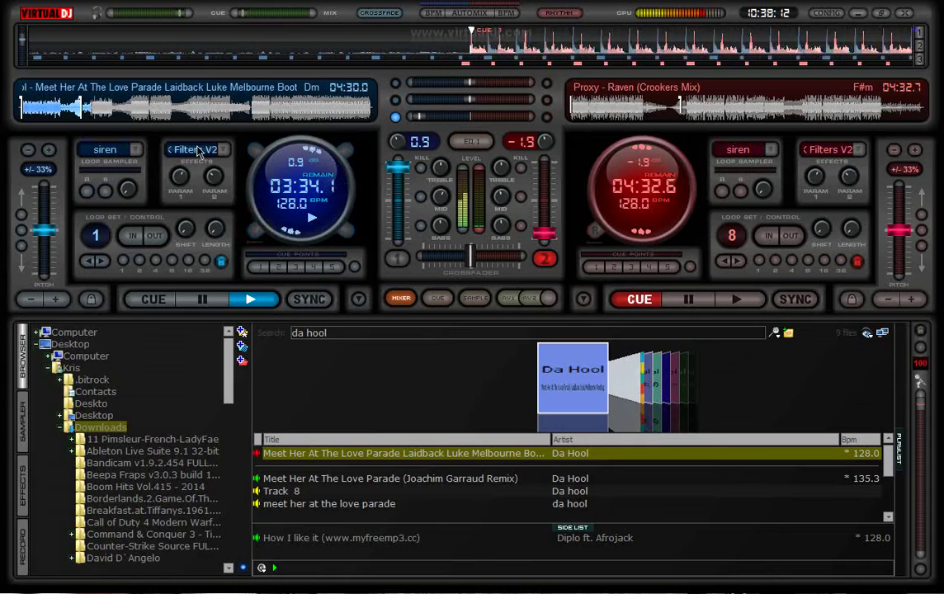
left_click(22, 485)
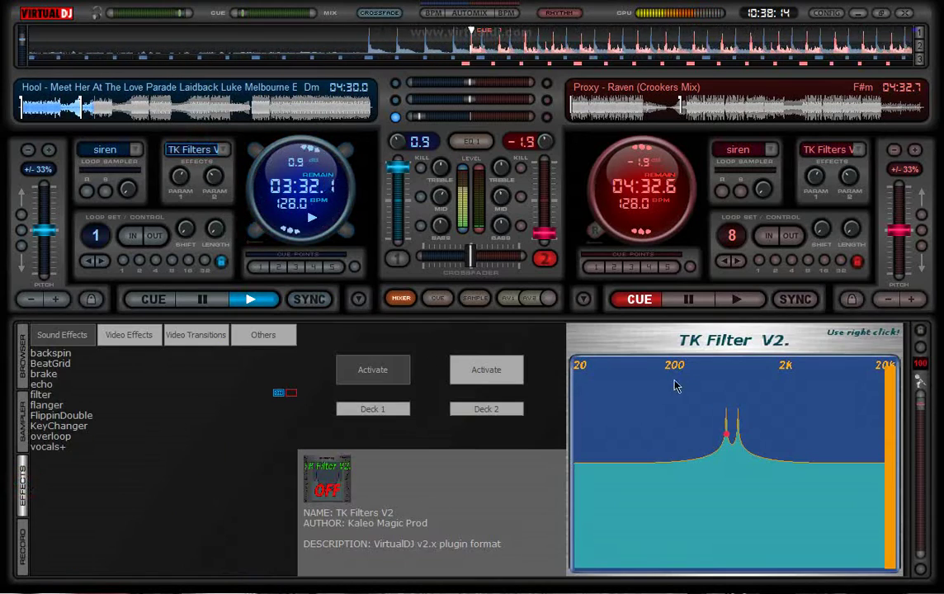
left_click_drag(728, 438, 867, 374)
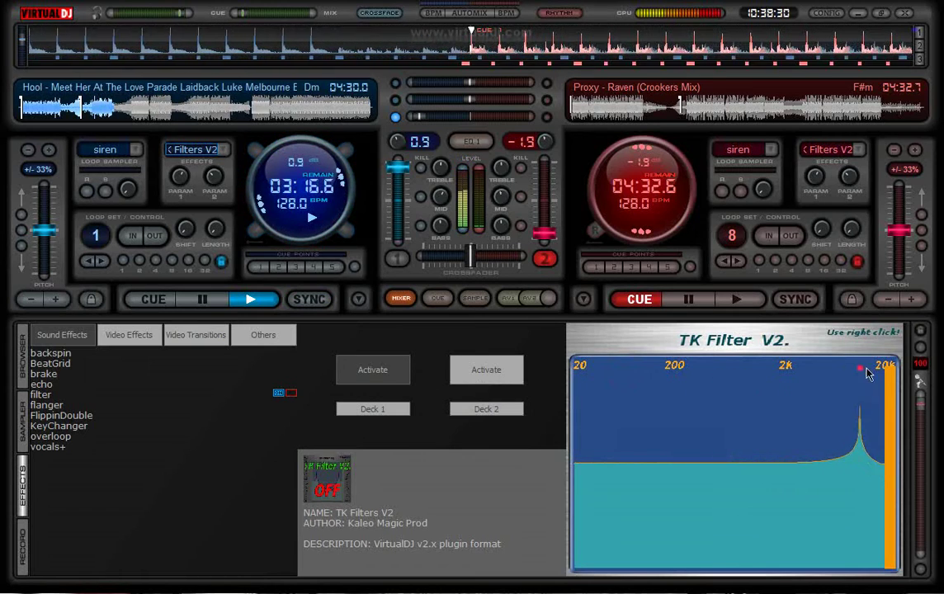
left_click(507, 377)
left_click(24, 354)
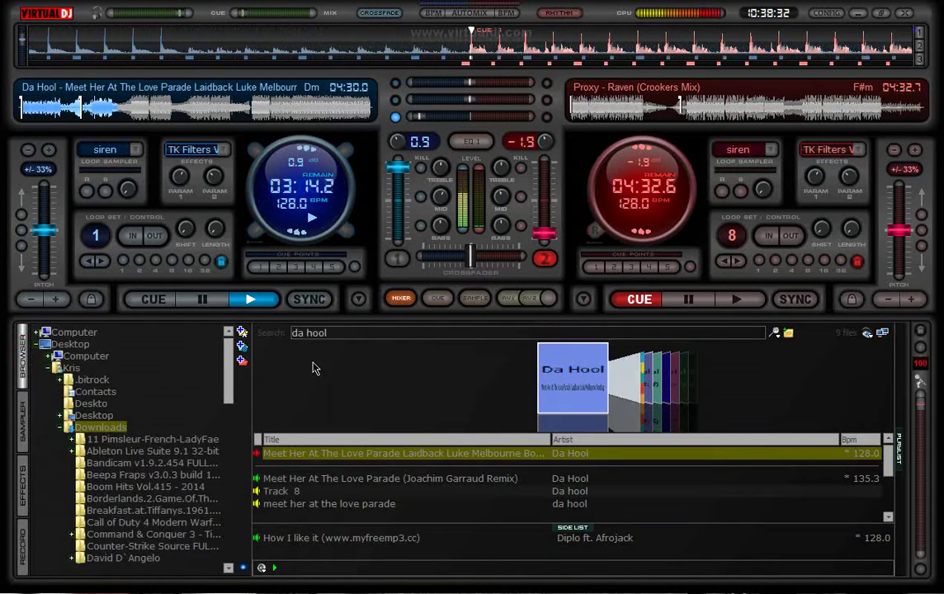
- Search the library for "bubble but" and load Major Lazer - Bubble Butt (Dada Life Remix) onto deck 2
left_click(364, 328)
key("BackSpace")
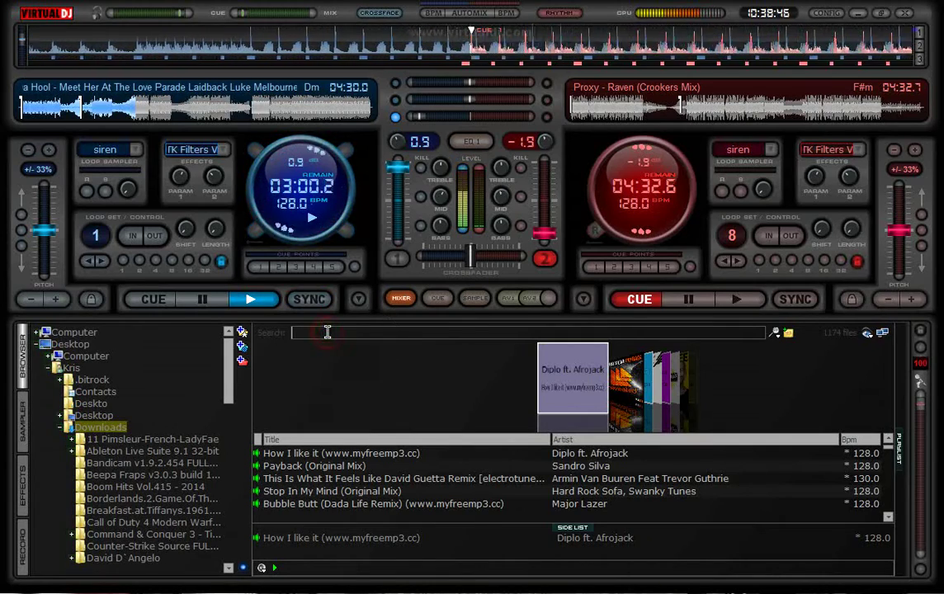
type("bubble but")
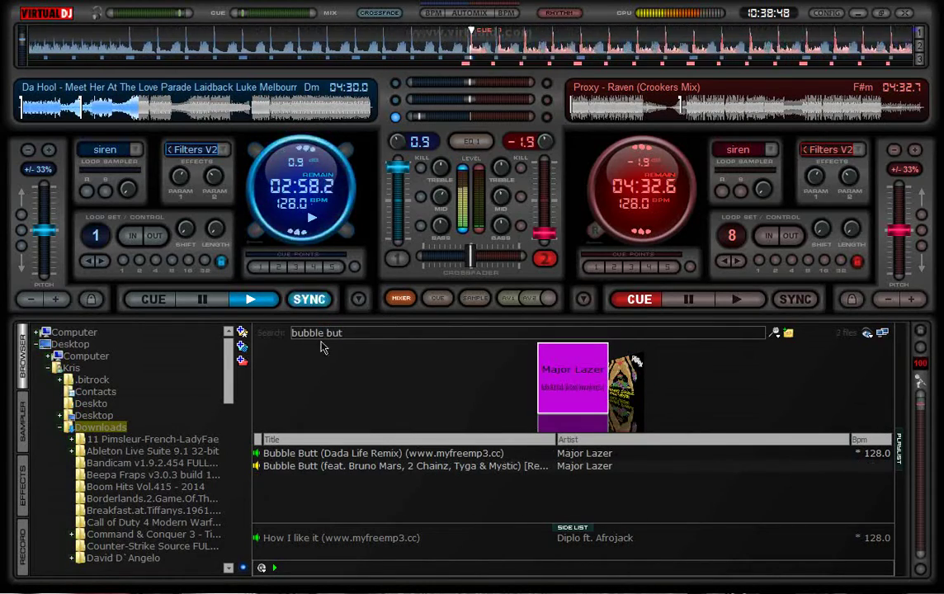
double_click(394, 455)
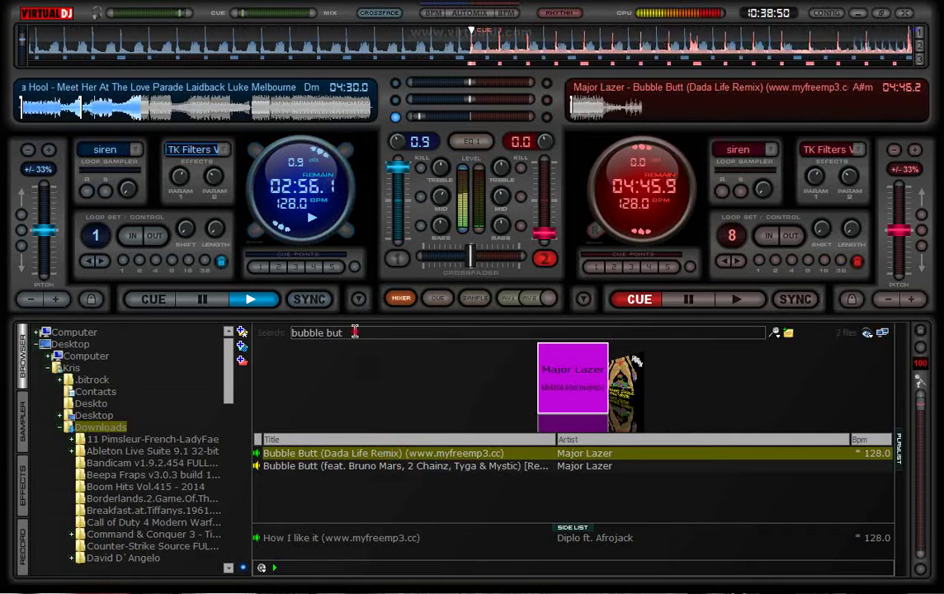
- Search the library for "aerosol can" and select the Aerosol Can HLM Remix
key("ctrl+a")
key("BackSpace")
type("ae")
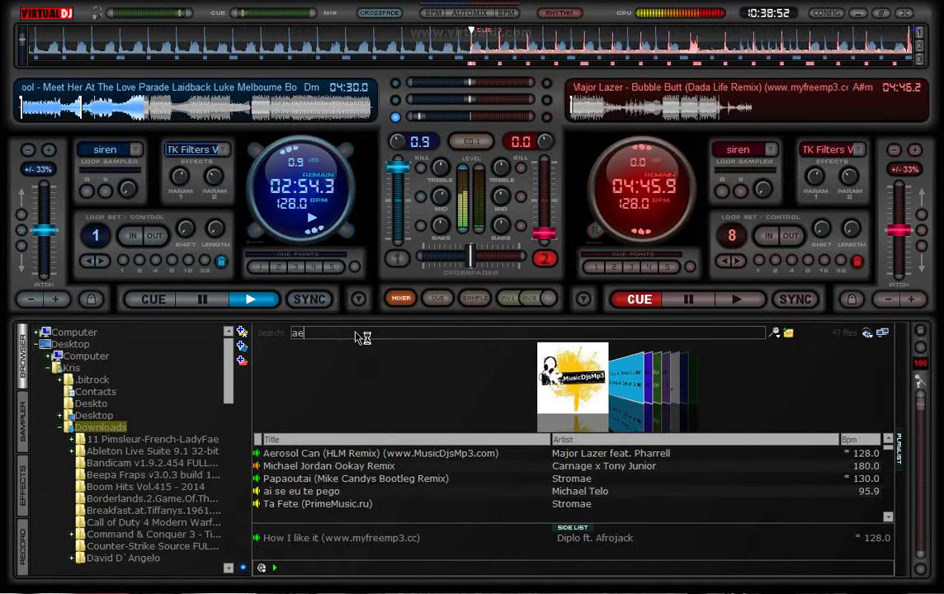
type("rosol can")
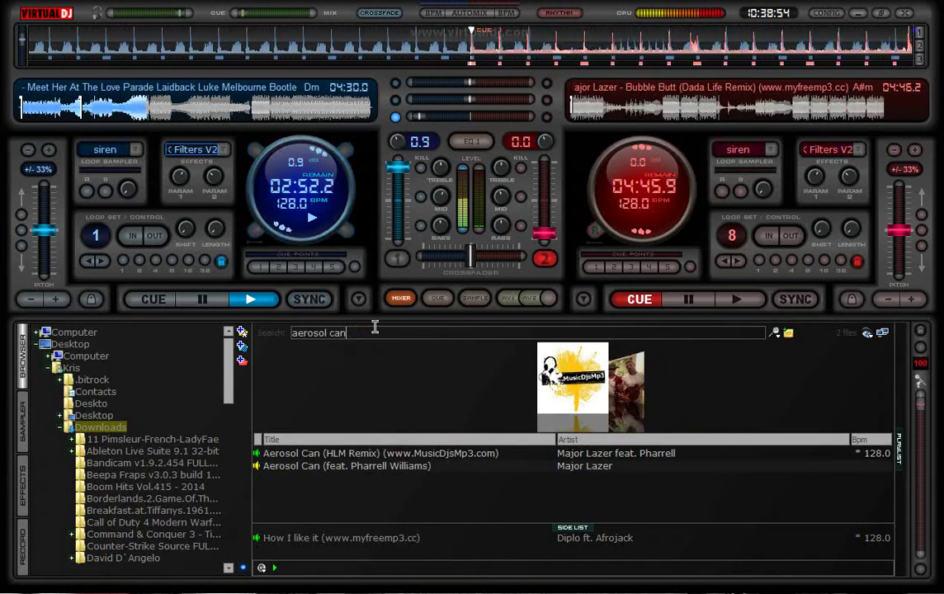
left_click(389, 455)
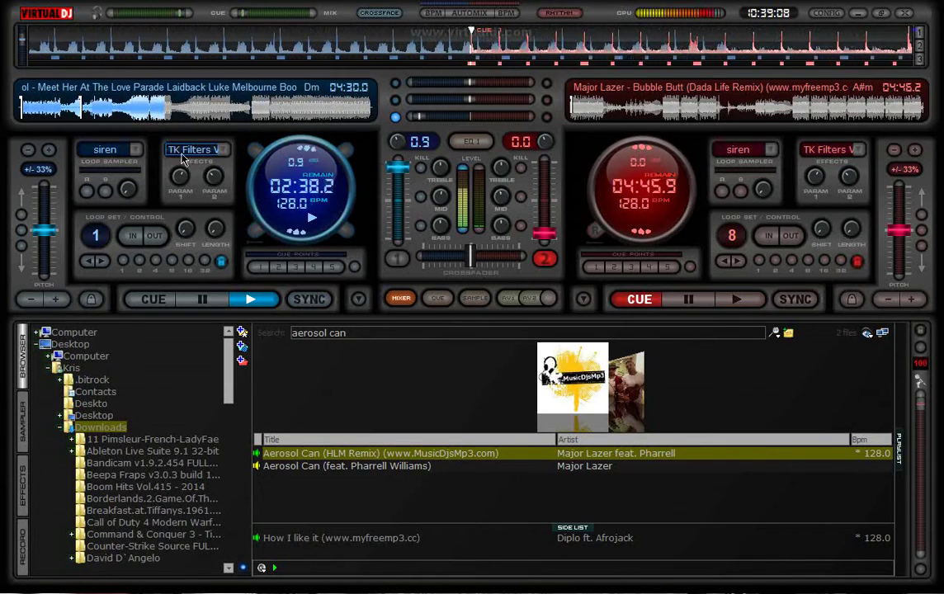
- Bring in Bubble Butt on deck 2 at full volume and swap the low EQ crossfader fully over to deck 2
left_click(729, 300)
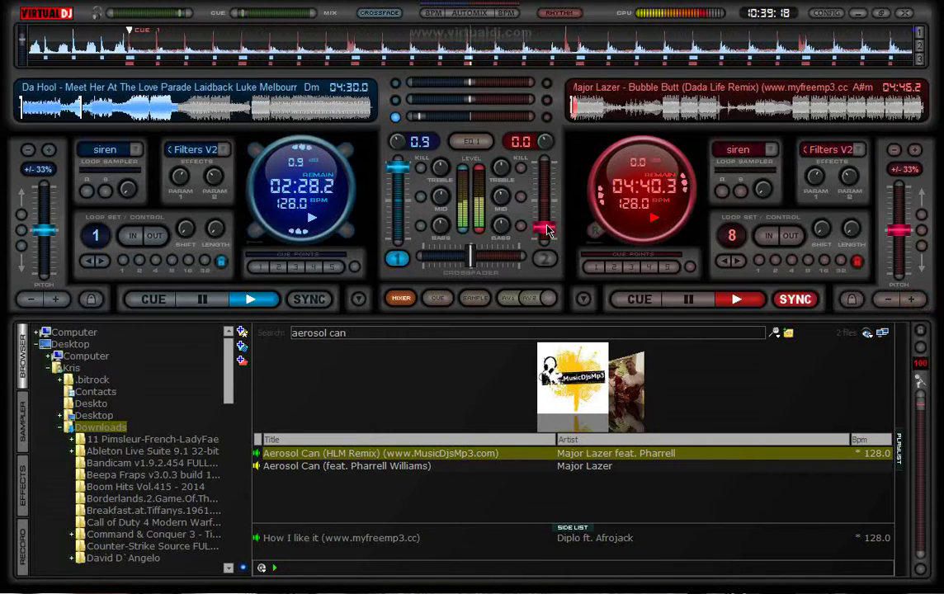
left_click_drag(548, 231, 550, 225)
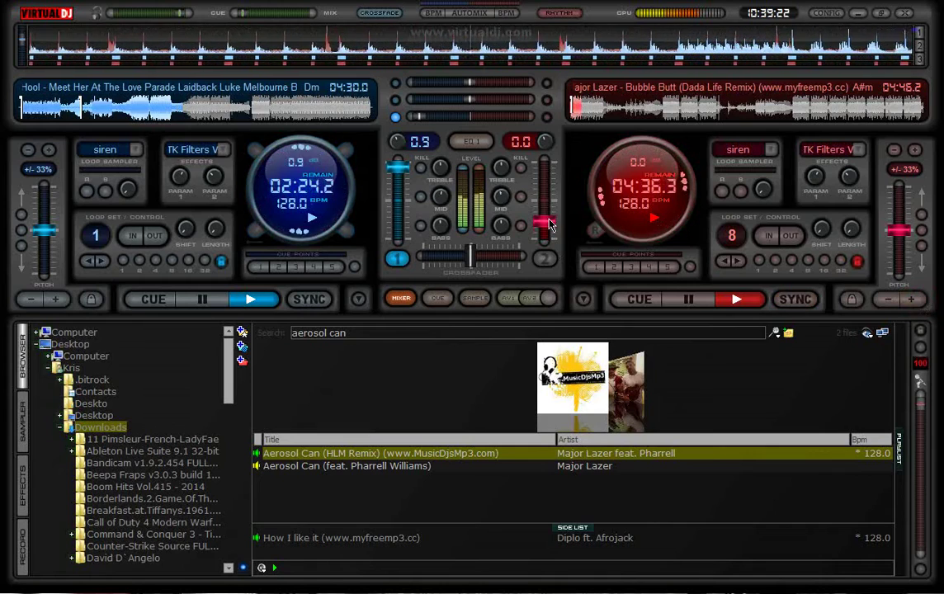
left_click_drag(549, 224, 545, 167)
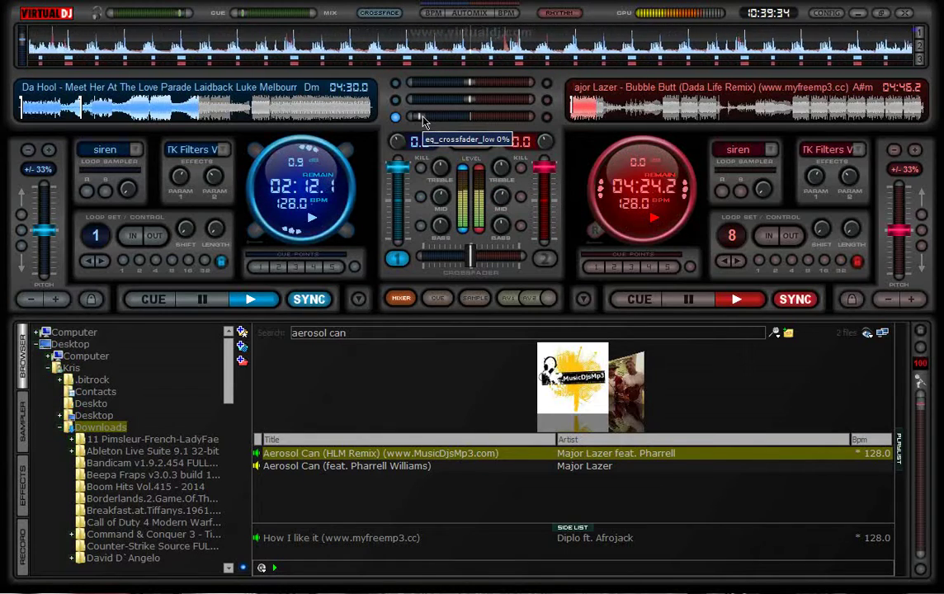
left_click(890, 301)
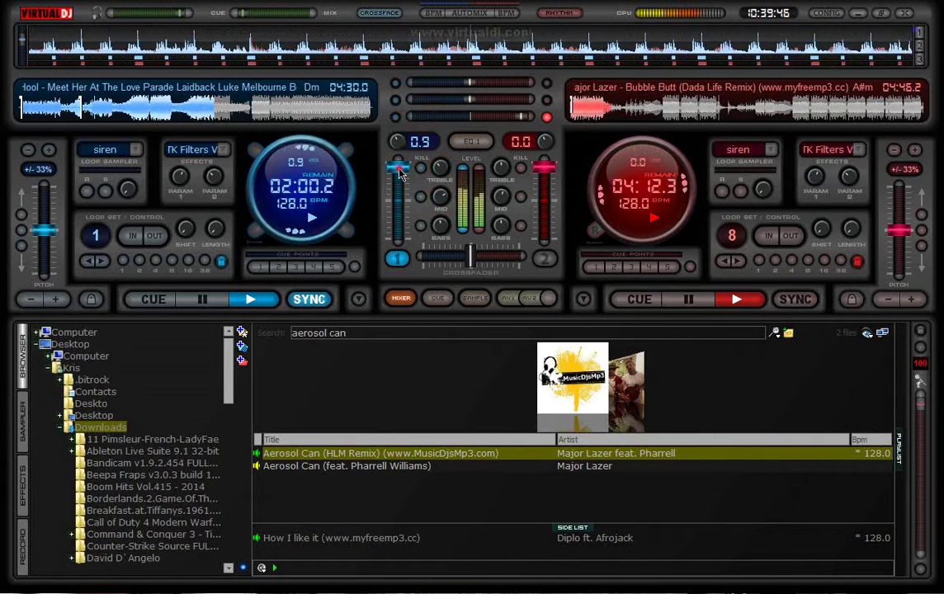
- Fade deck 1's volume all the way down with its effect switched to Backspin, and pause the deck
left_click_drag(397, 173, 396, 195)
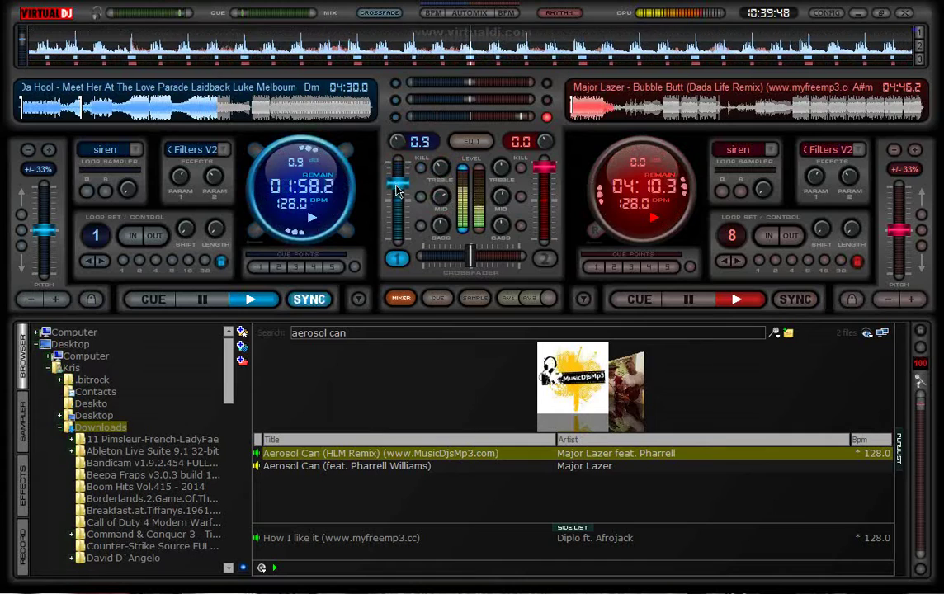
left_click(223, 152)
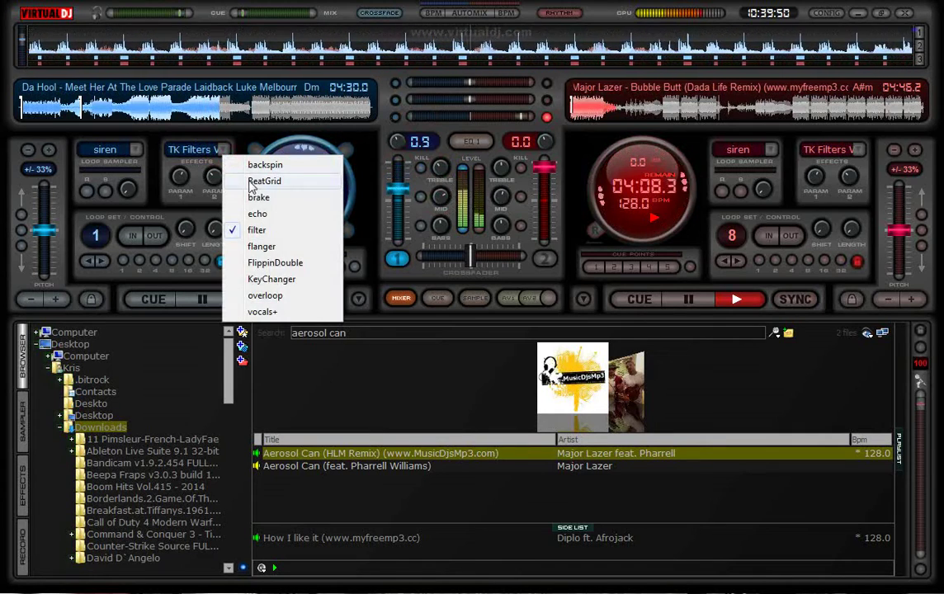
left_click(264, 164)
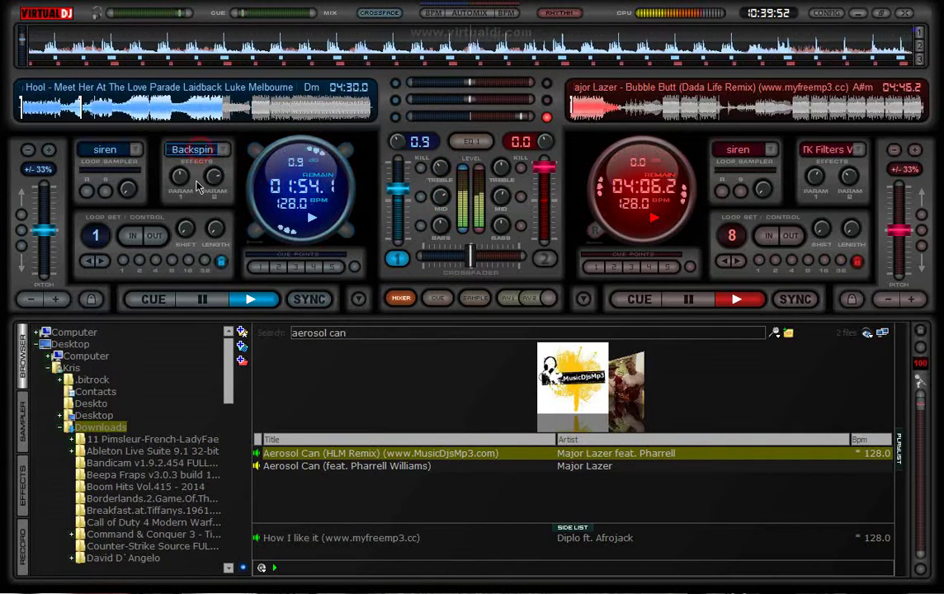
left_click_drag(398, 188, 402, 239)
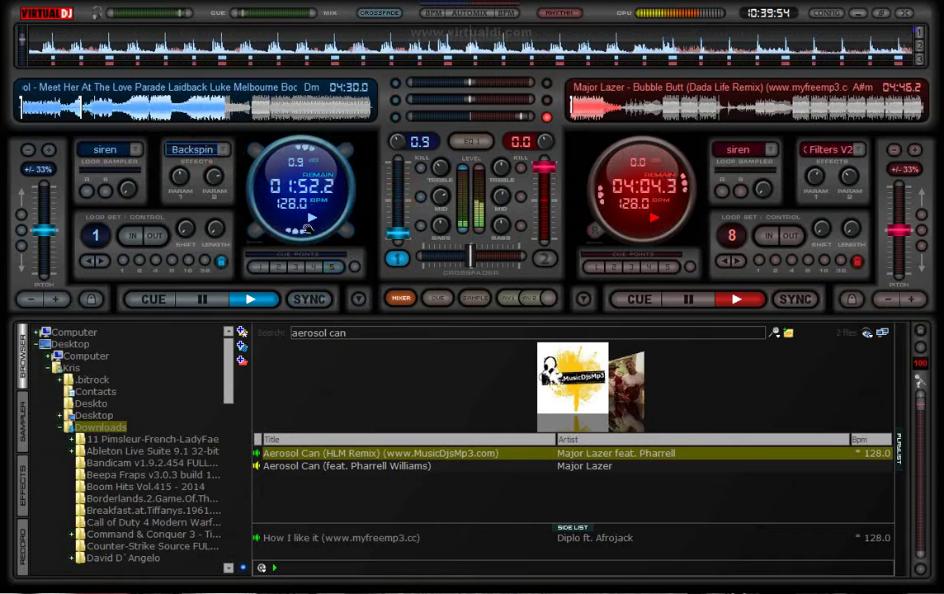
left_click(202, 301)
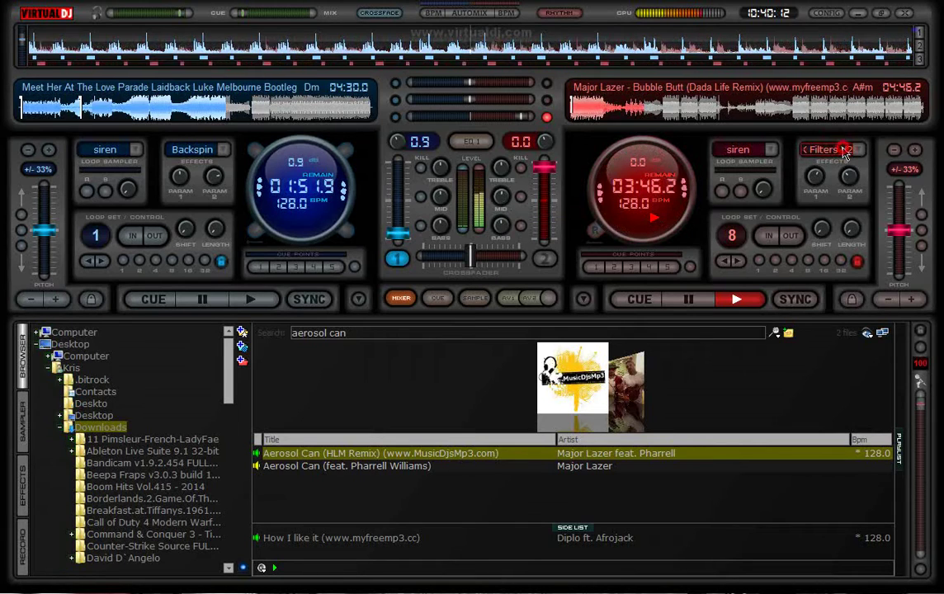
- Sweep the TK Filter across the frequency range on deck 2 and switch the effect off
left_click(25, 487)
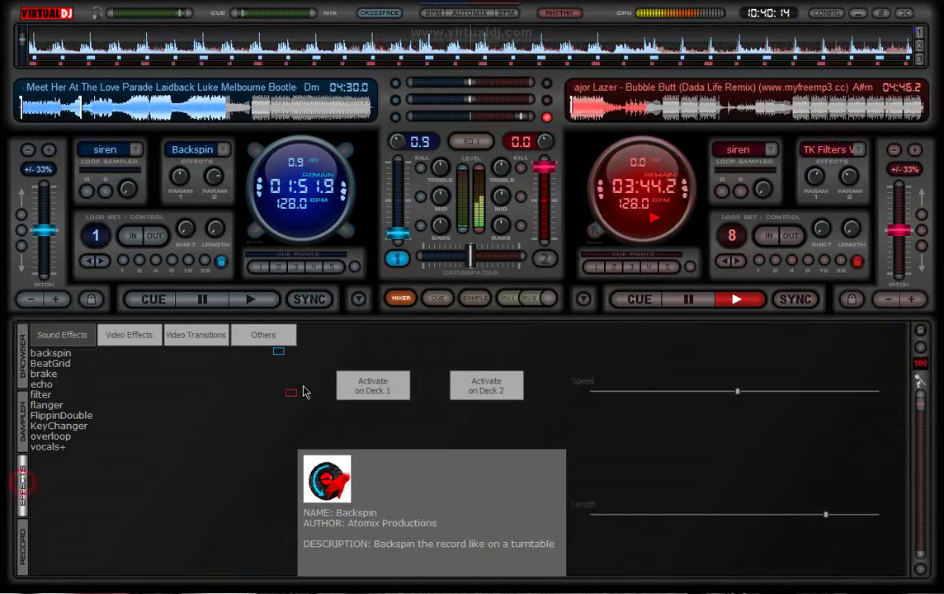
left_click(67, 397)
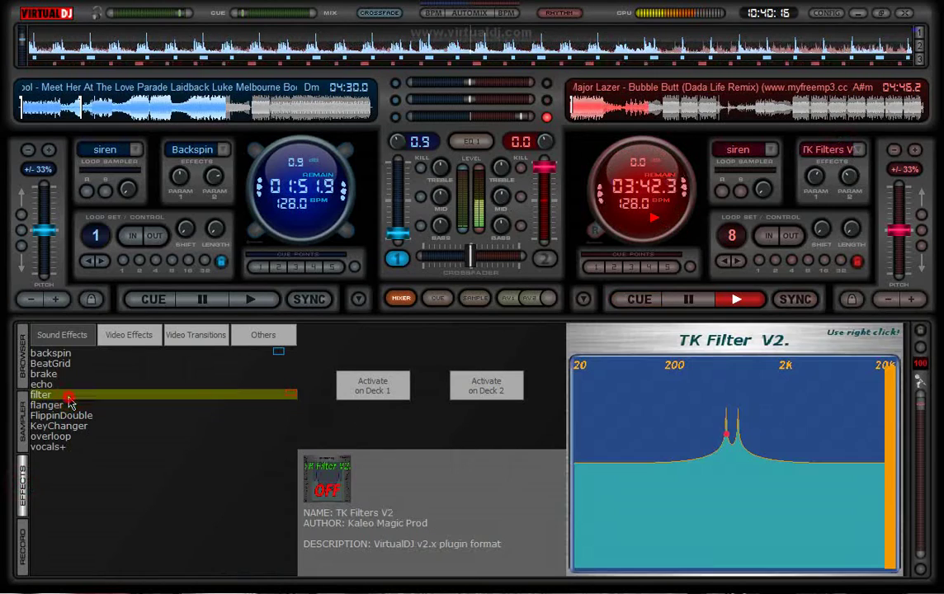
left_click_drag(726, 434, 820, 396)
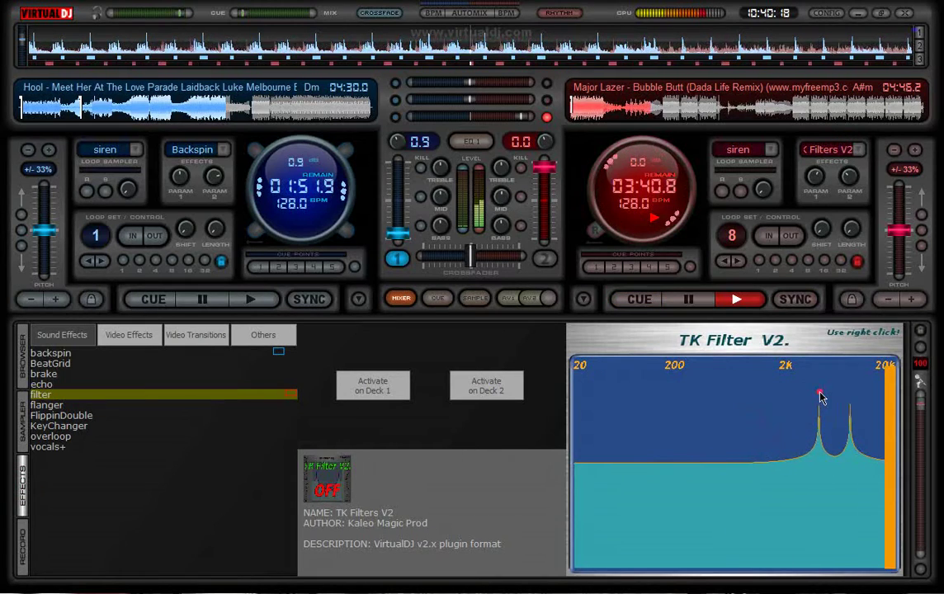
left_click_drag(813, 435, 724, 399)
left_click(823, 151)
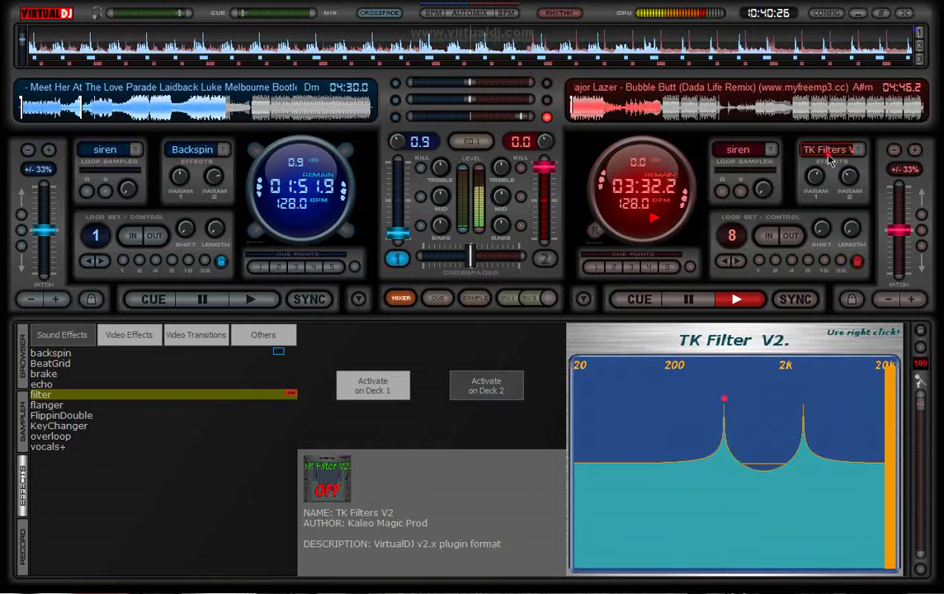
left_click(829, 154)
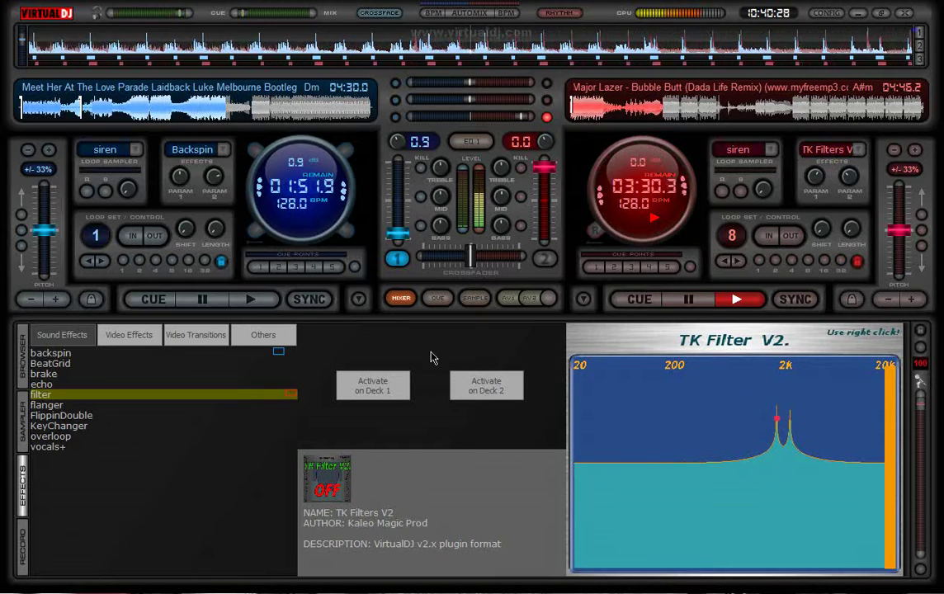
- Return to the track library and play a 4-beat loop on deck 2, releasing it again
left_click(22, 363)
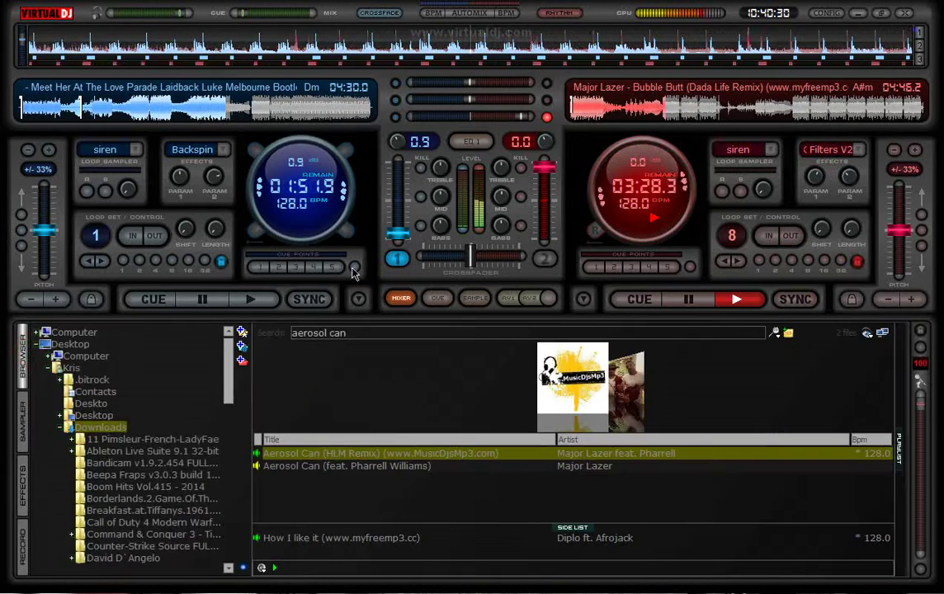
left_click(791, 262)
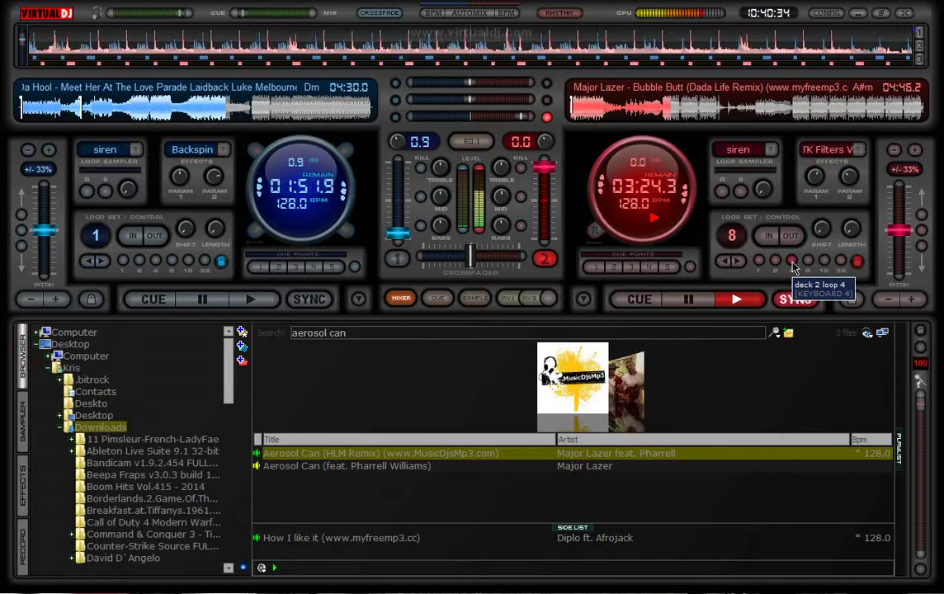
left_click(791, 262)
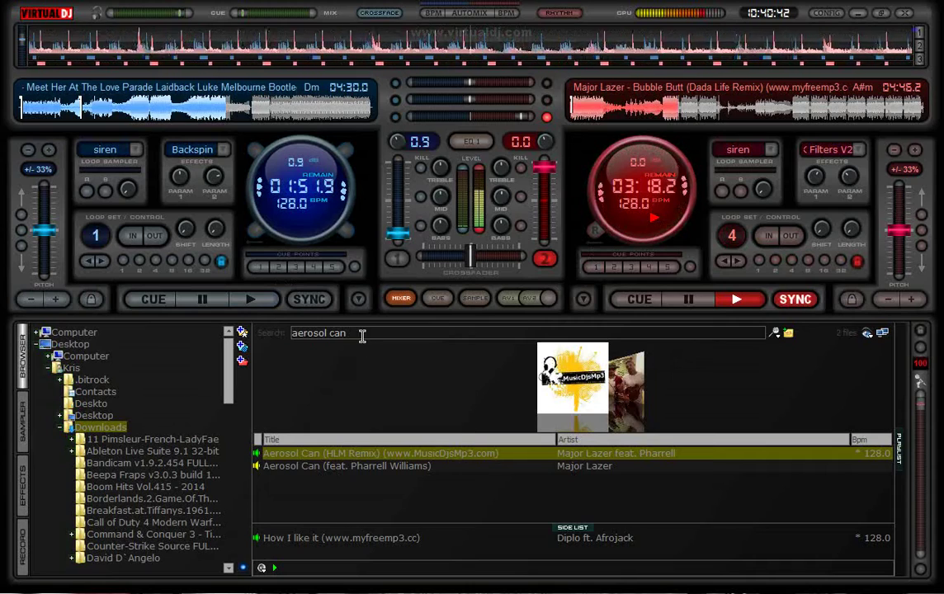
- Load the Aerosol Can HLM Remix onto deck 1 and clear the library search
left_click(340, 454)
double_click(339, 453)
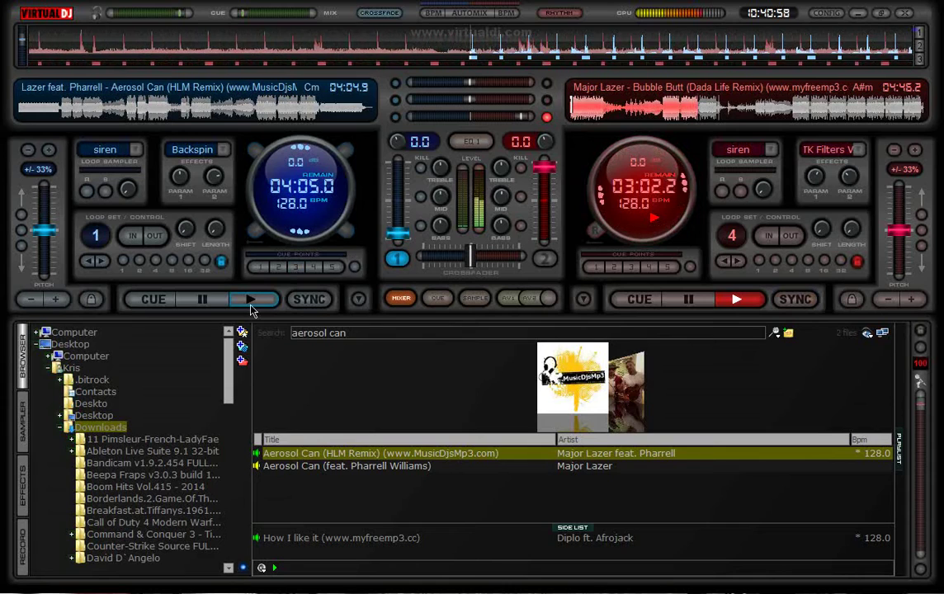
left_click(371, 334)
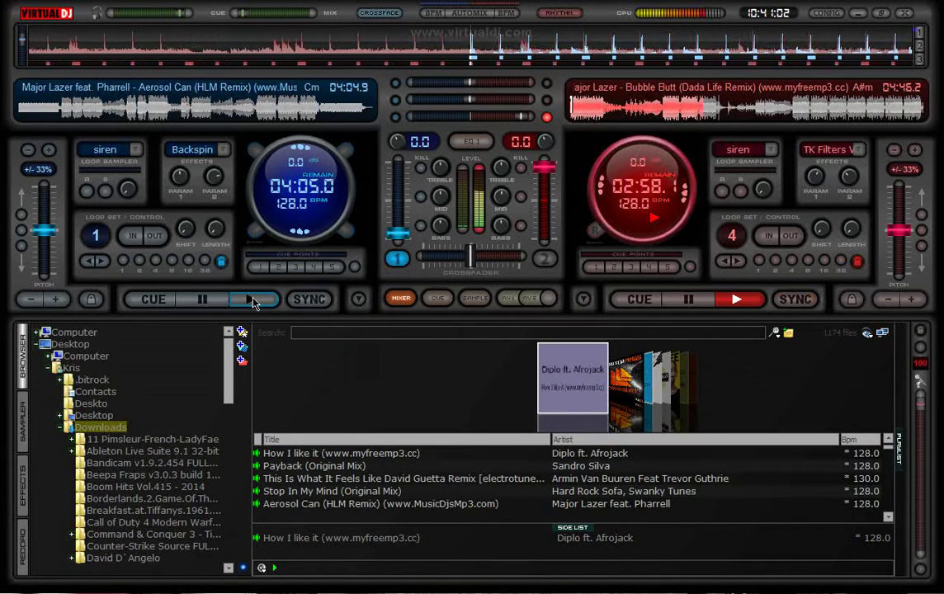
- Change deck 2's effect to BeatGrid and on to Echo, switching the Echo off again after playing it
left_click(858, 149)
left_click(867, 180)
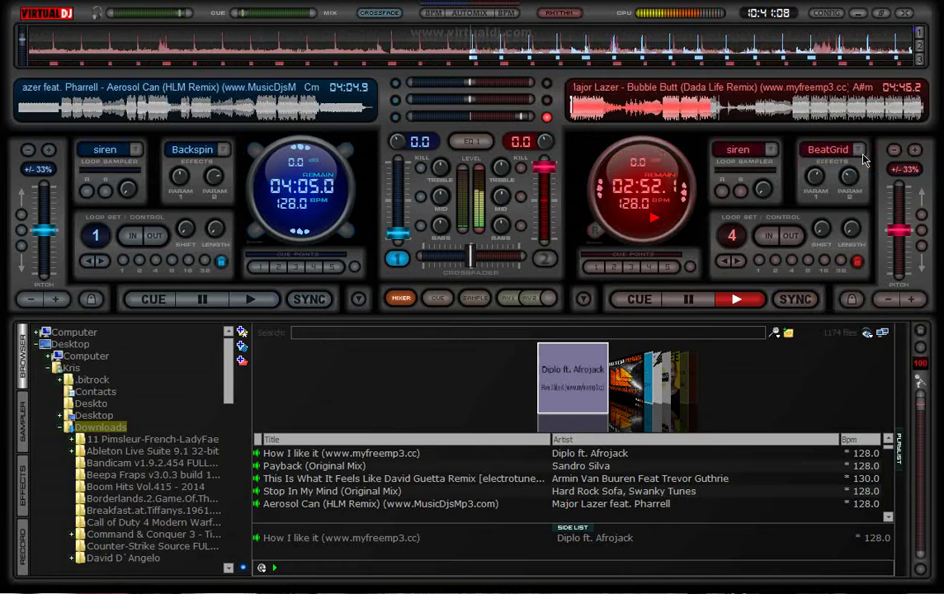
left_click(860, 151)
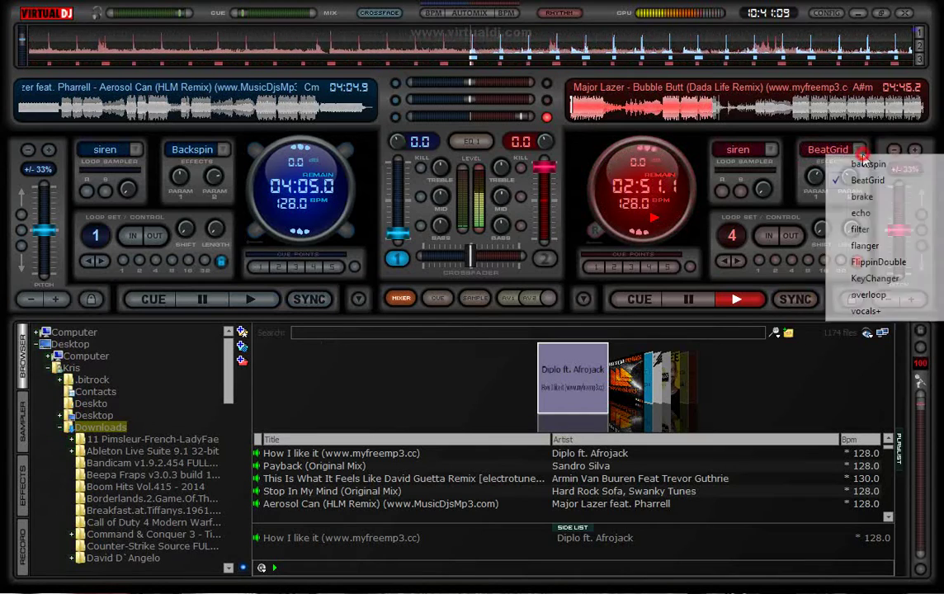
left_click(873, 204)
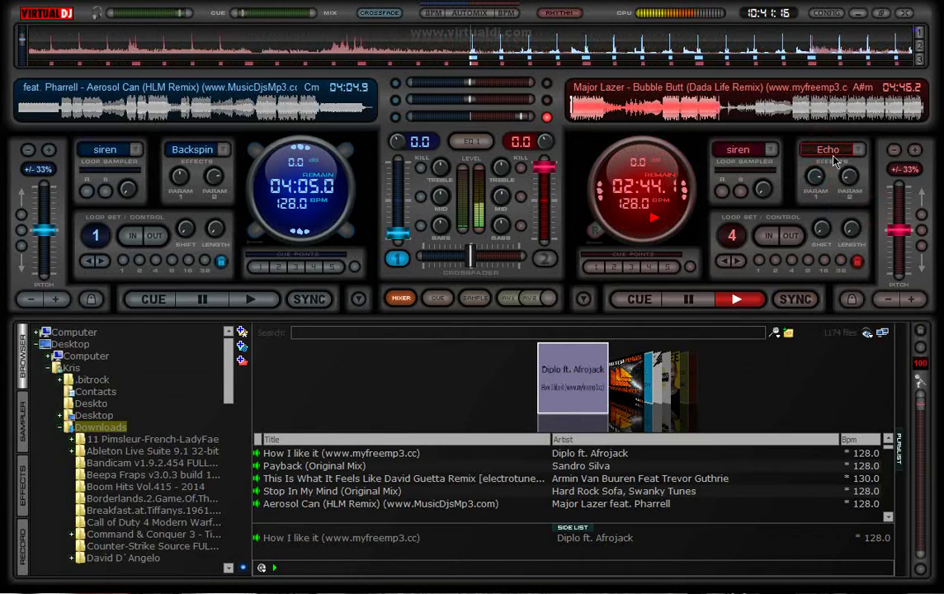
left_click(828, 154)
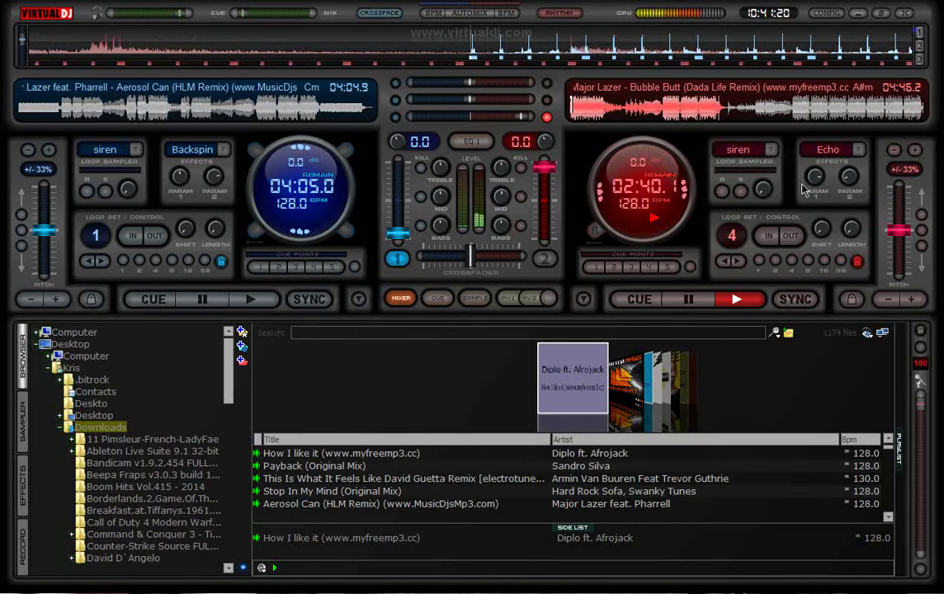
- Set deck 2's effect back to BeatGrid and toggle it
left_click(856, 149)
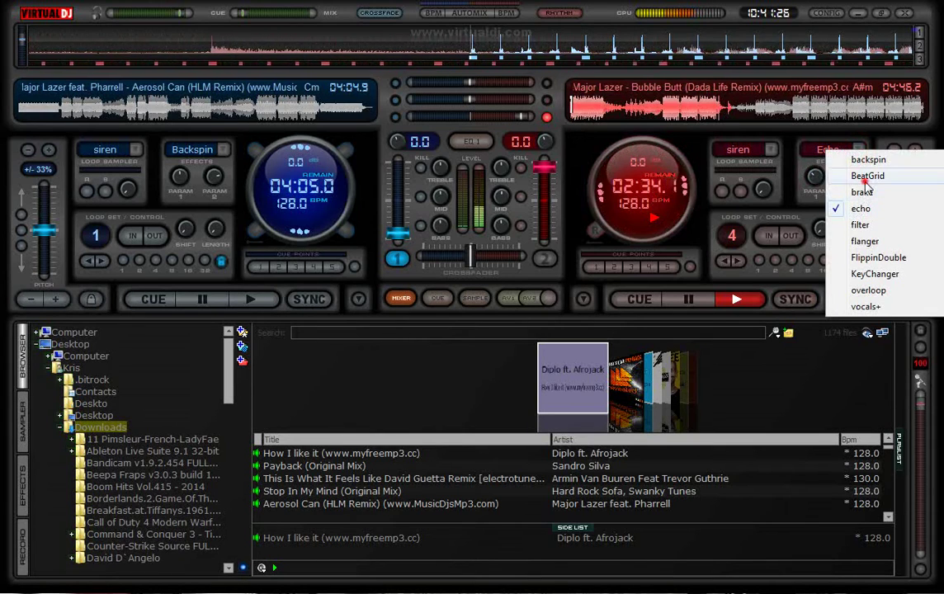
left_click(866, 176)
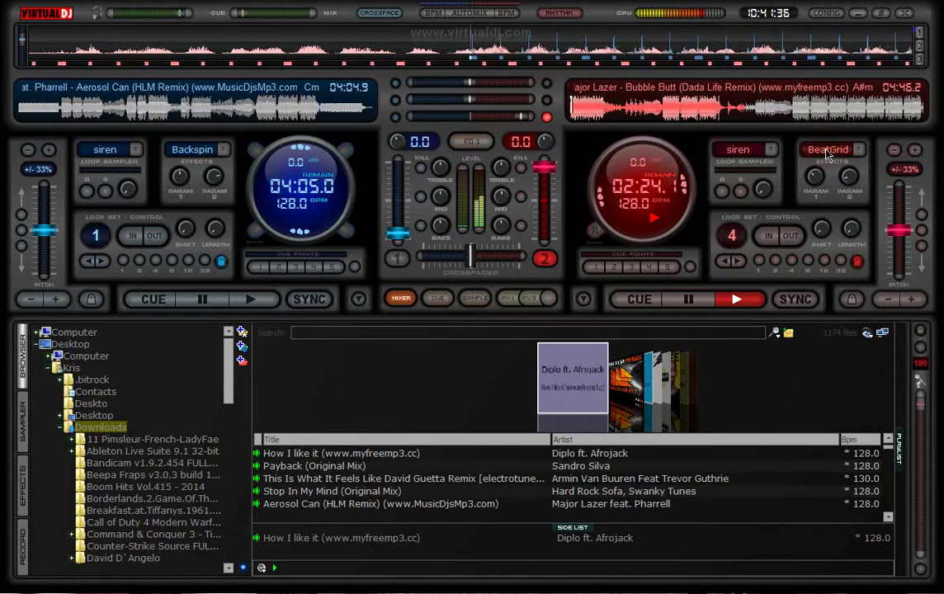
left_click(828, 153)
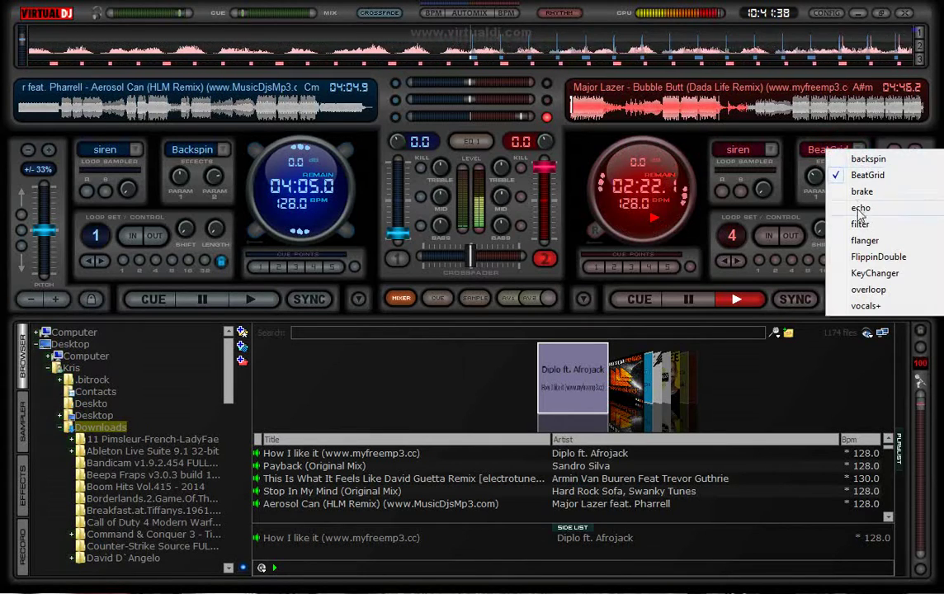
- Set deck 2's effect to KeyChanger, toggle it, and show its settings in the sound effects list
left_click(874, 272)
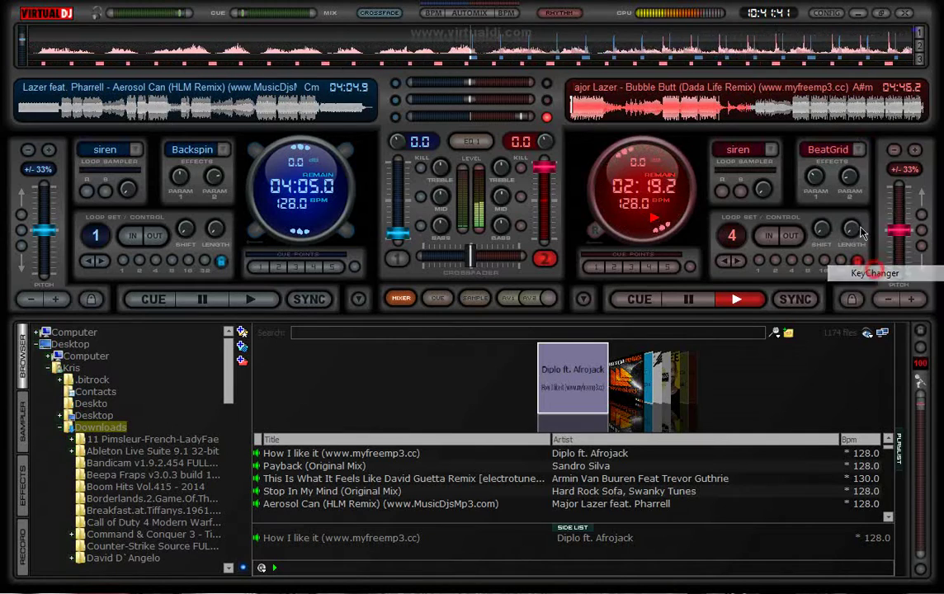
left_click(825, 156)
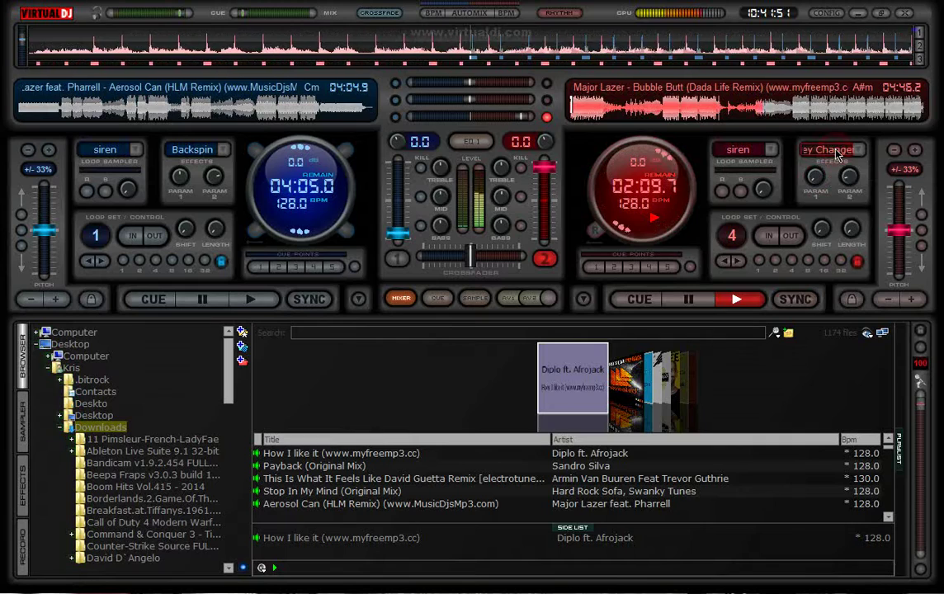
left_click(23, 489)
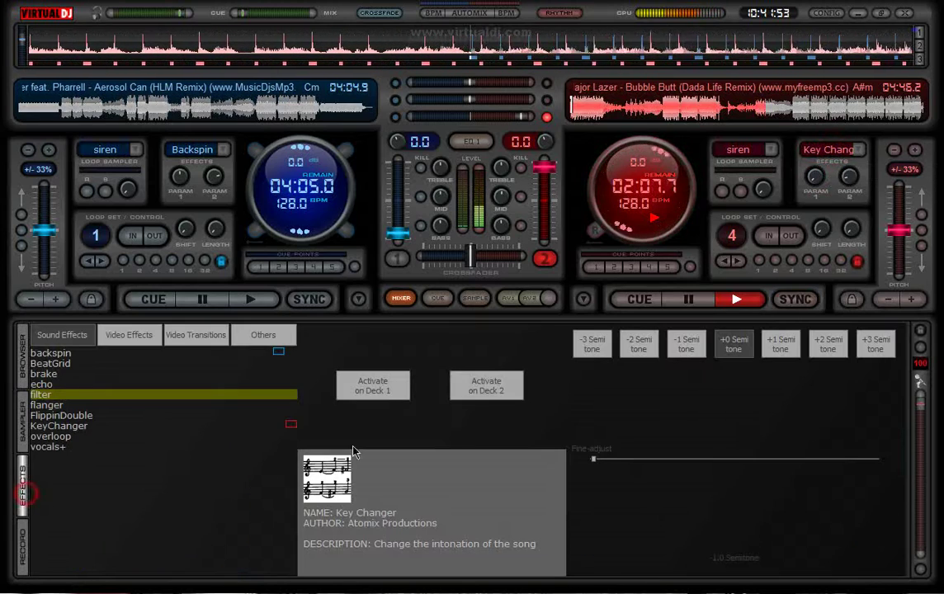
left_click(79, 428)
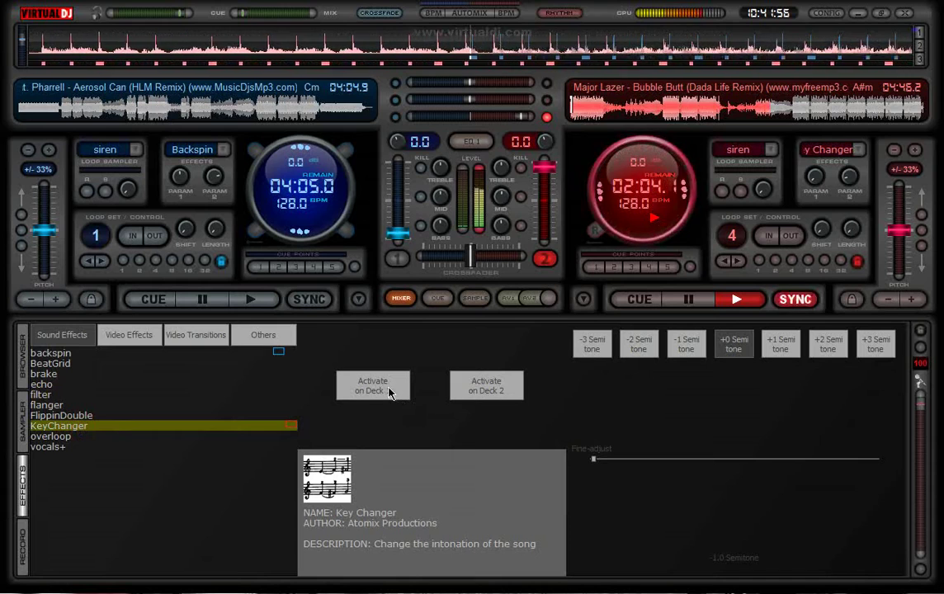
- Activate KeyChanger on deck 2, lower the key through -1, -2 and -3 semitones, deactivate it and leave it set to -2
left_click(469, 382)
left_click(686, 344)
left_click(635, 345)
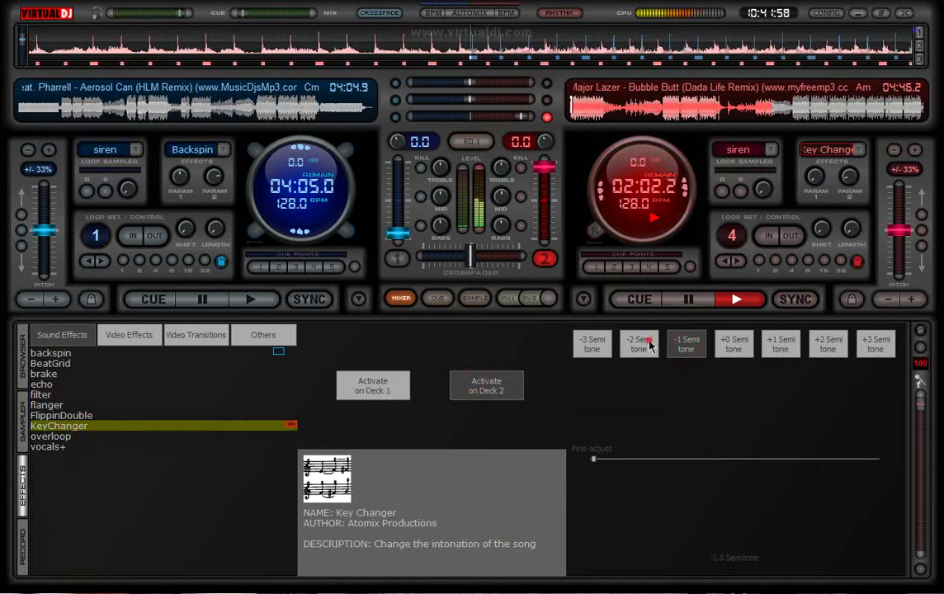
left_click(593, 345)
left_click(509, 391)
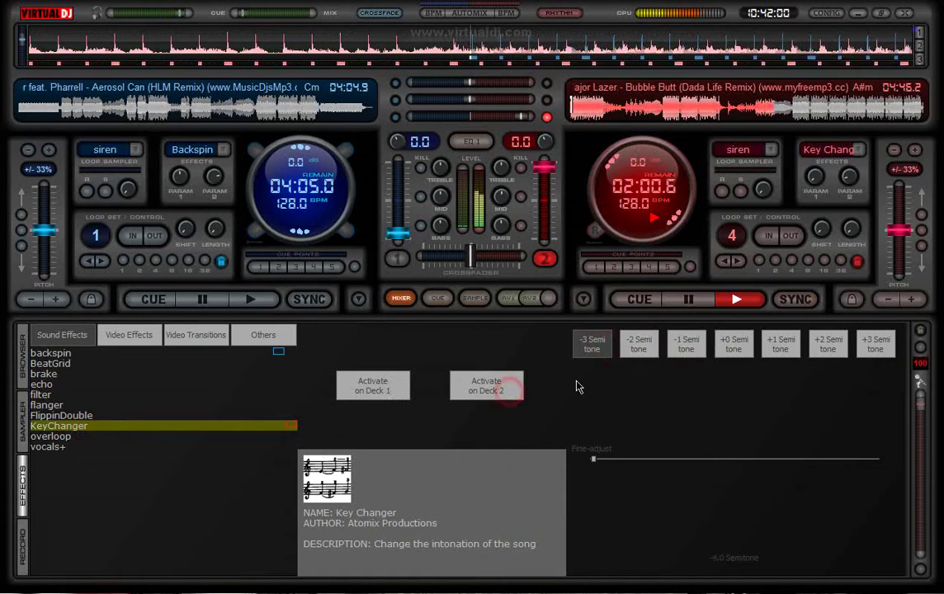
left_click(639, 353)
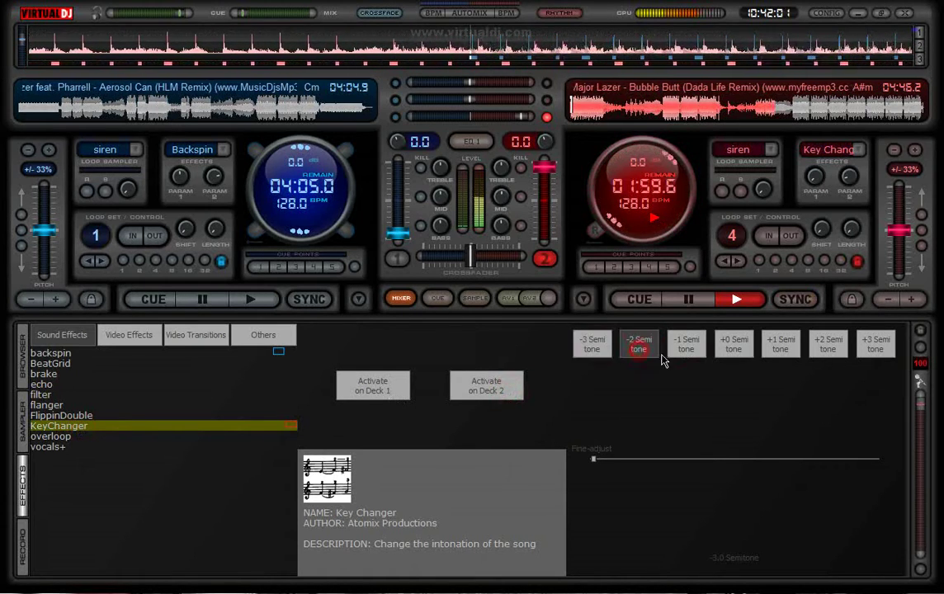
- Return to the track library and set deck 2's effect to Flanger
left_click(20, 346)
left_click(858, 149)
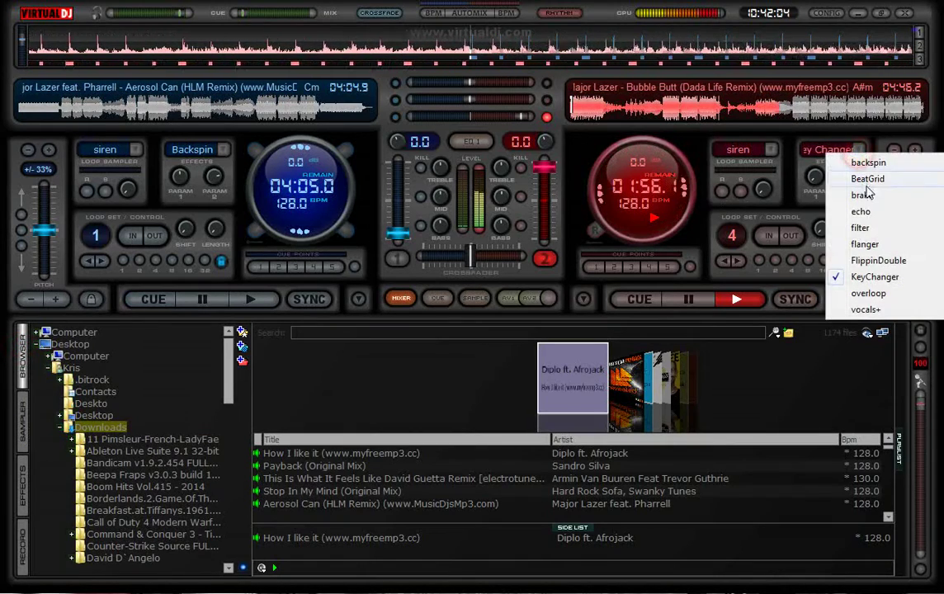
left_click(864, 245)
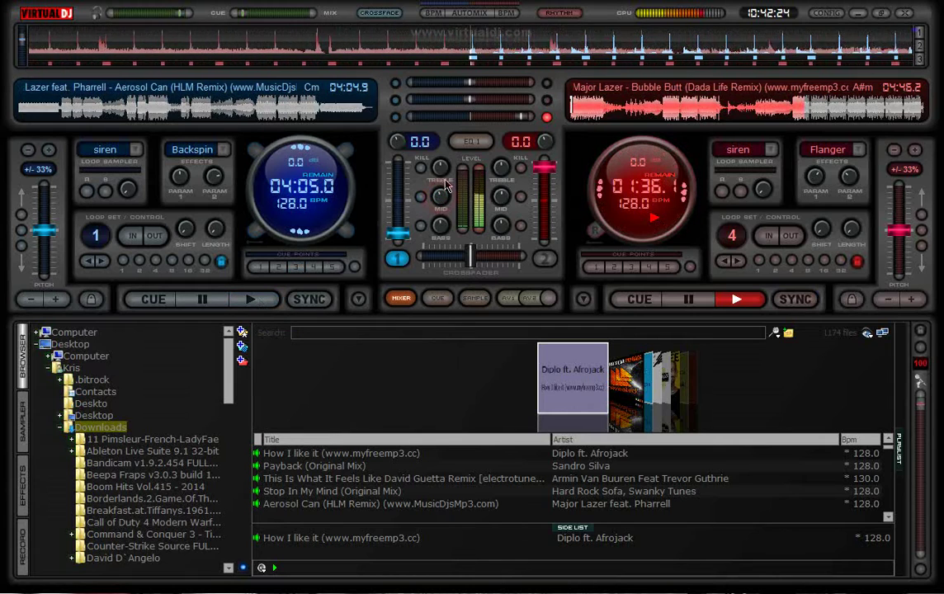
- Start the Aerosol Can HLM Remix on deck 1 in time with deck 2 and raise deck 1's volume to full
left_click(258, 300)
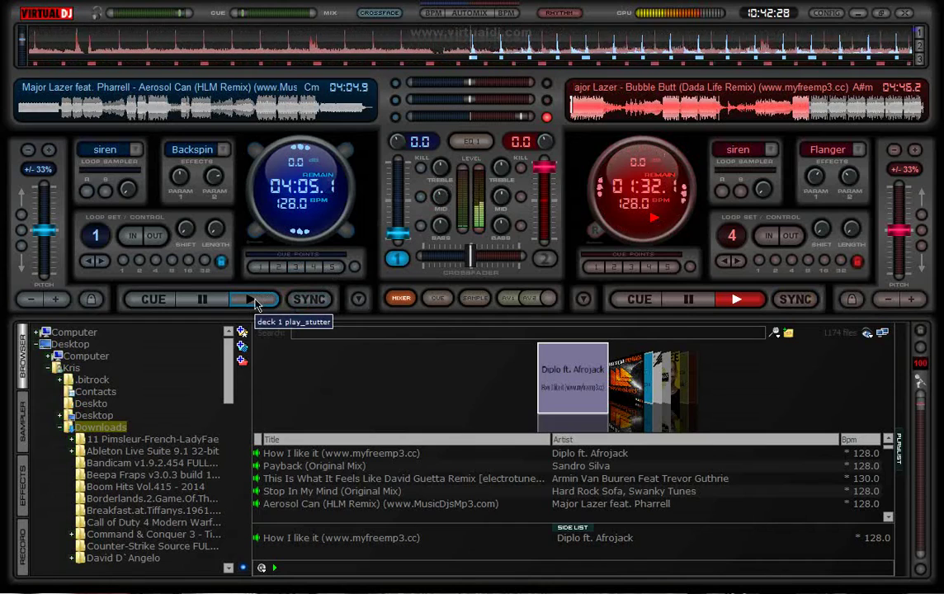
left_click(257, 300)
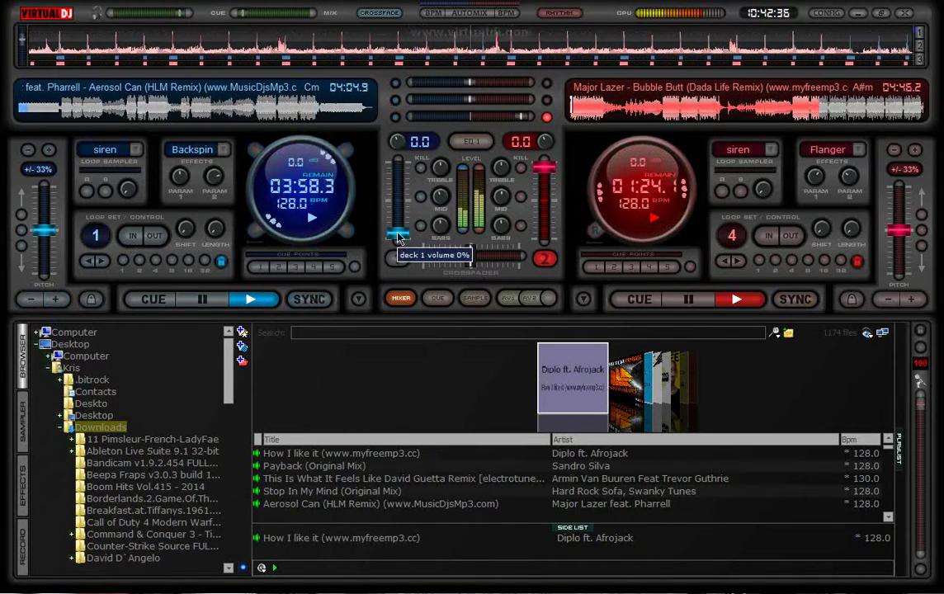
left_click_drag(397, 236, 403, 203)
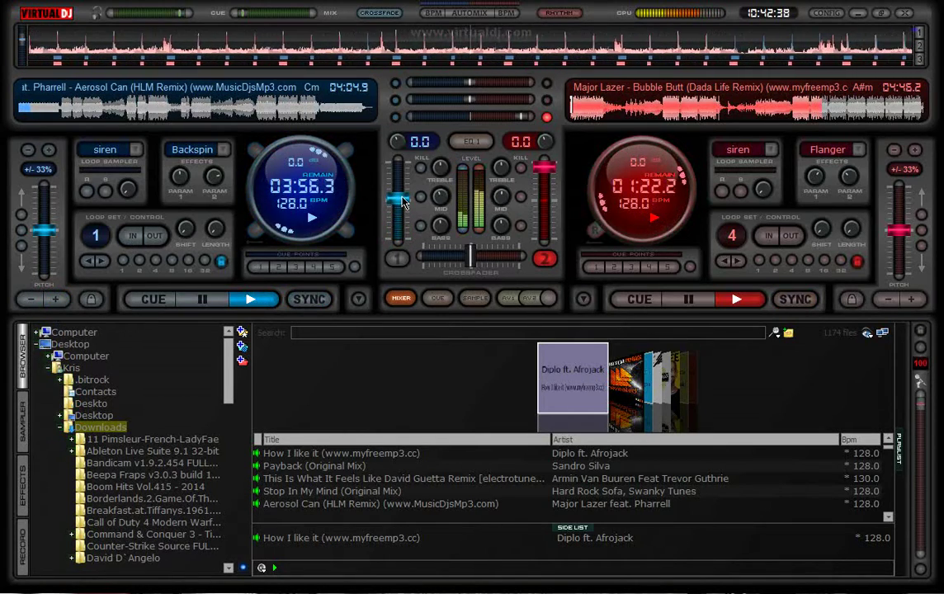
left_click_drag(404, 203, 405, 167)
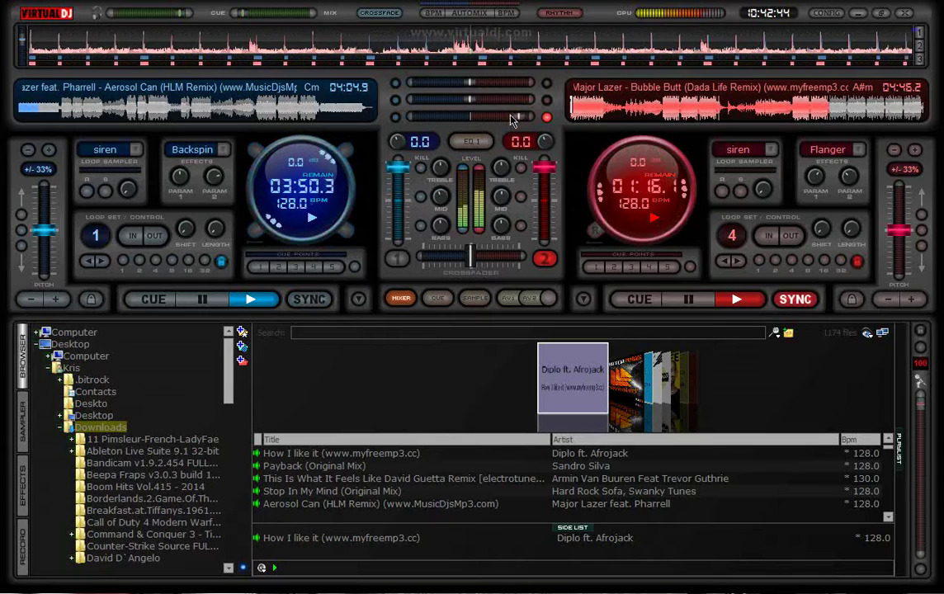
- Swap the bass EQ over from deck 2 to deck 1 and nudge deck 1's tempo up
left_click_drag(511, 120, 466, 117)
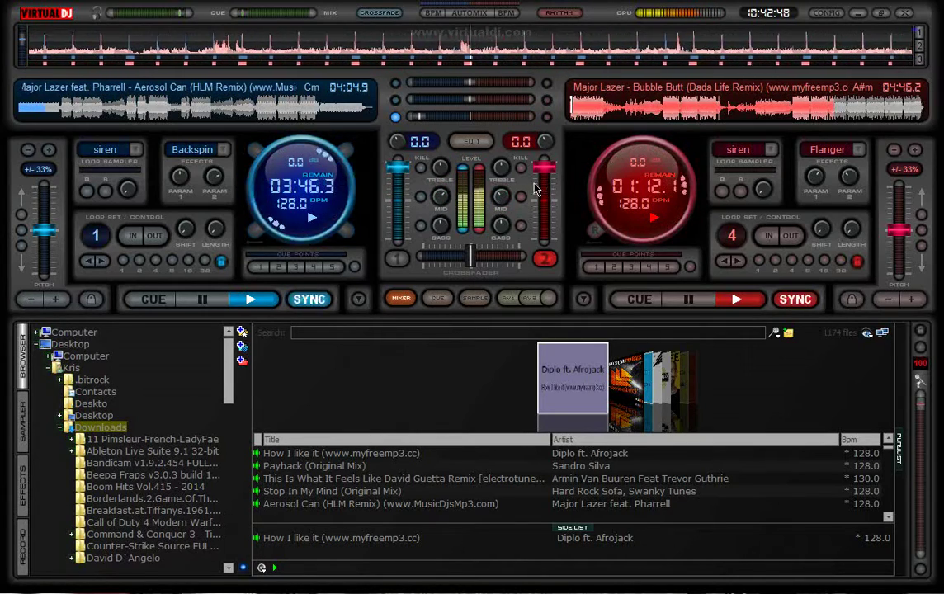
left_click(65, 299)
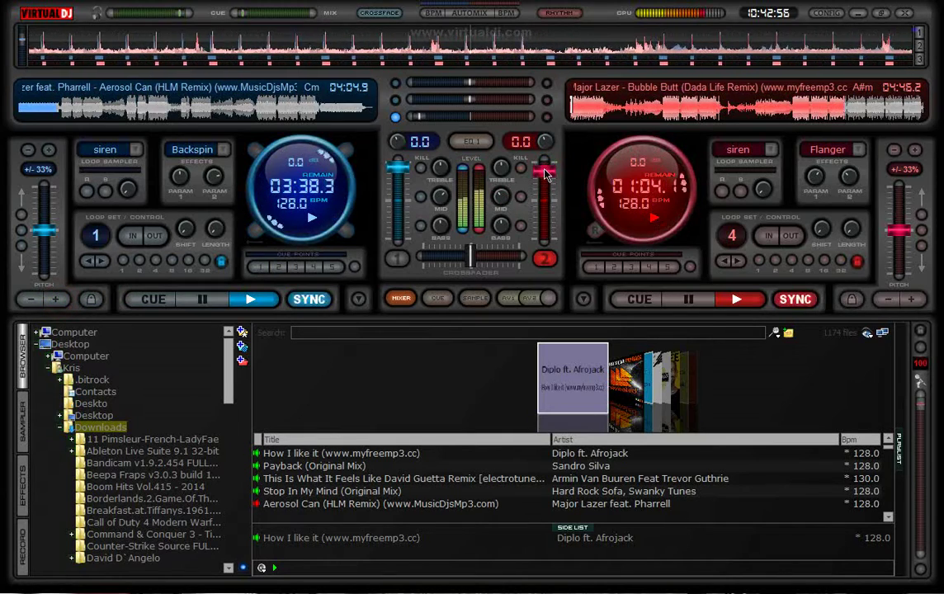
- Fade deck 2's volume all the way down and stop the deck
left_click_drag(546, 171, 543, 234)
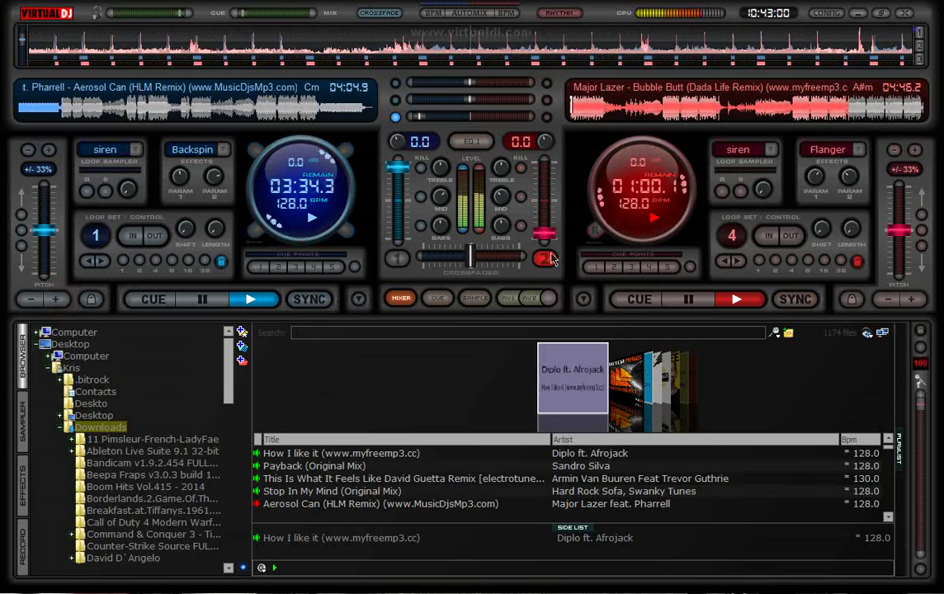
left_click(689, 302)
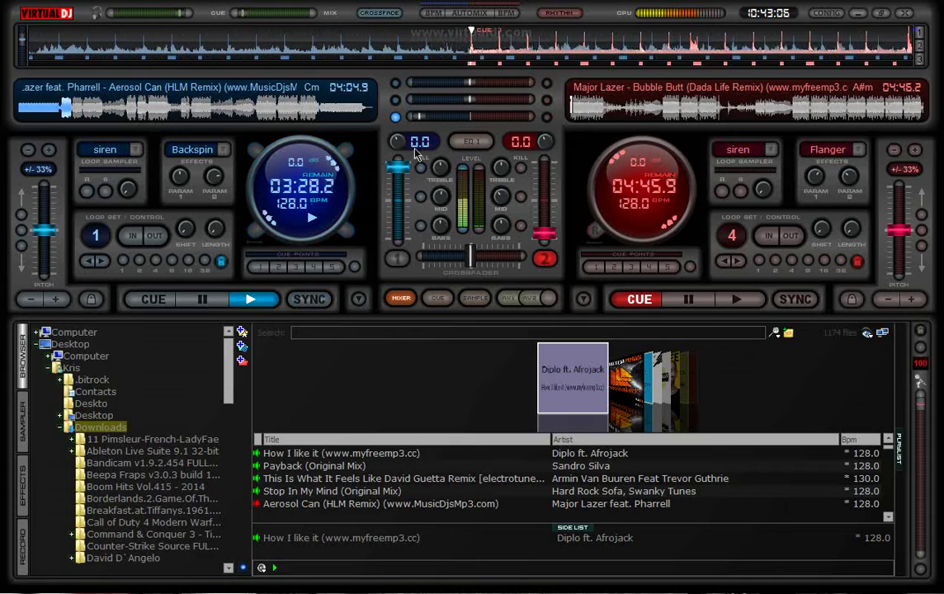
- Set deck 1's effect to FlippinDouble, and replace it with Flanger
left_click(222, 150)
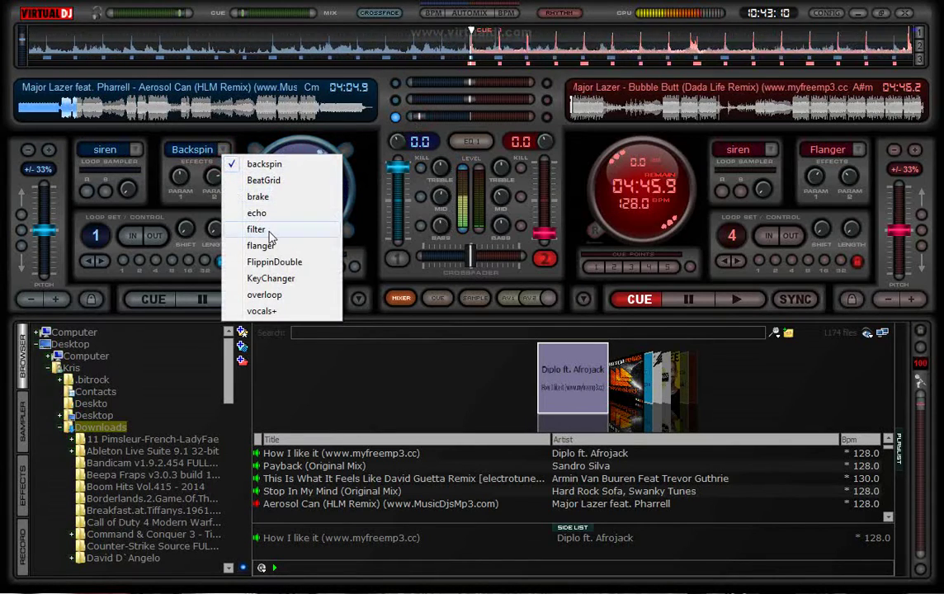
left_click(274, 262)
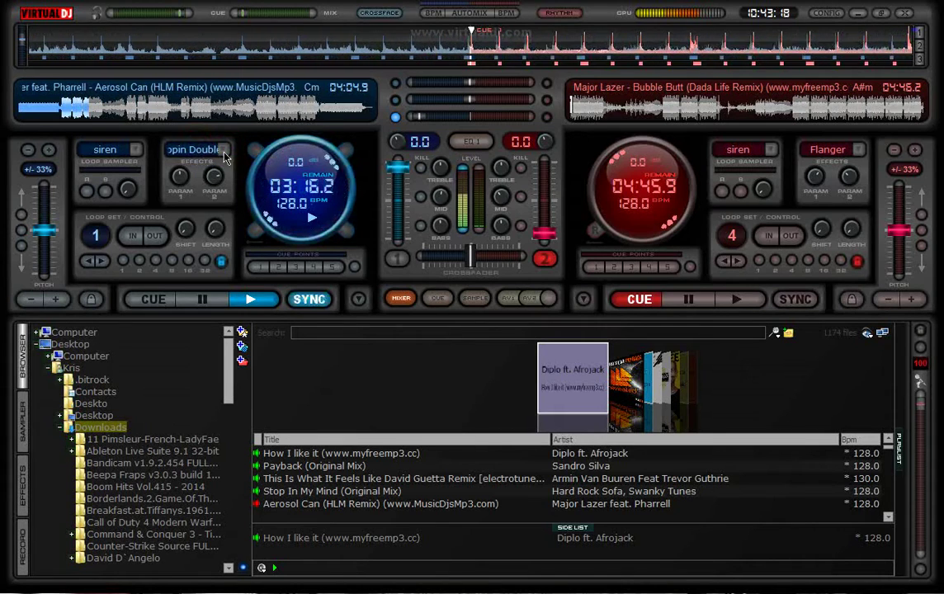
left_click(224, 149)
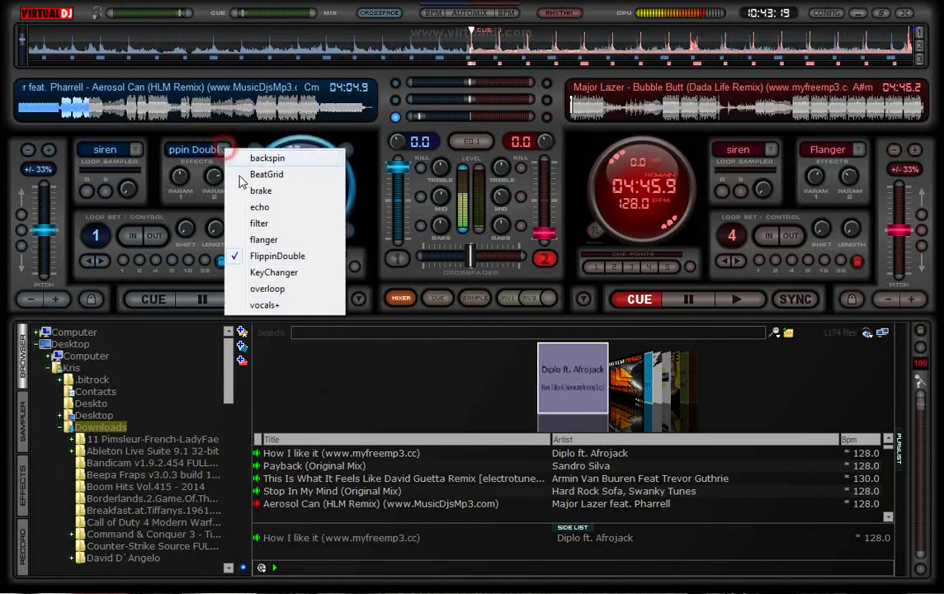
left_click(264, 240)
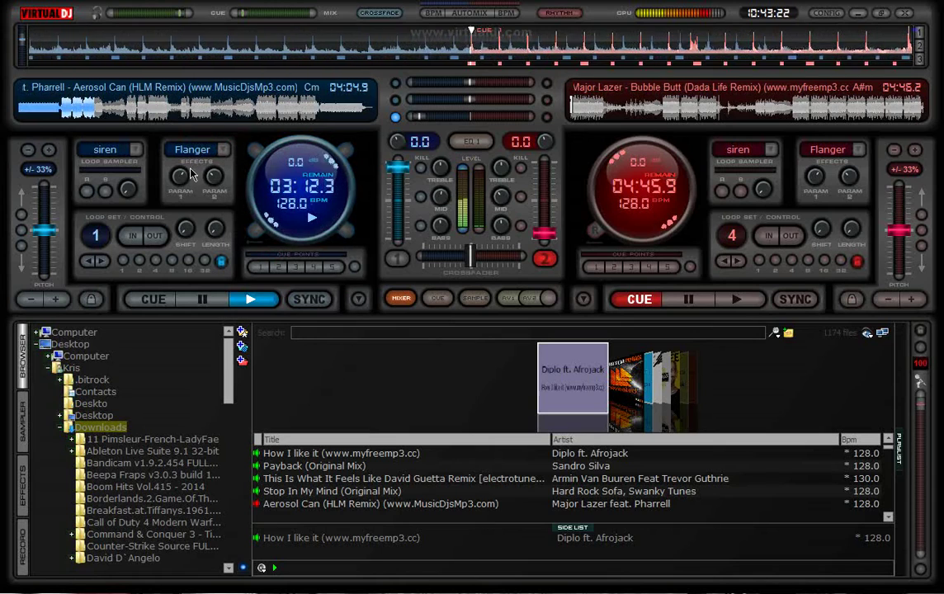
- Show the flanger's settings, activate it on deck 1, and reduce its volume and delay
left_click(21, 483)
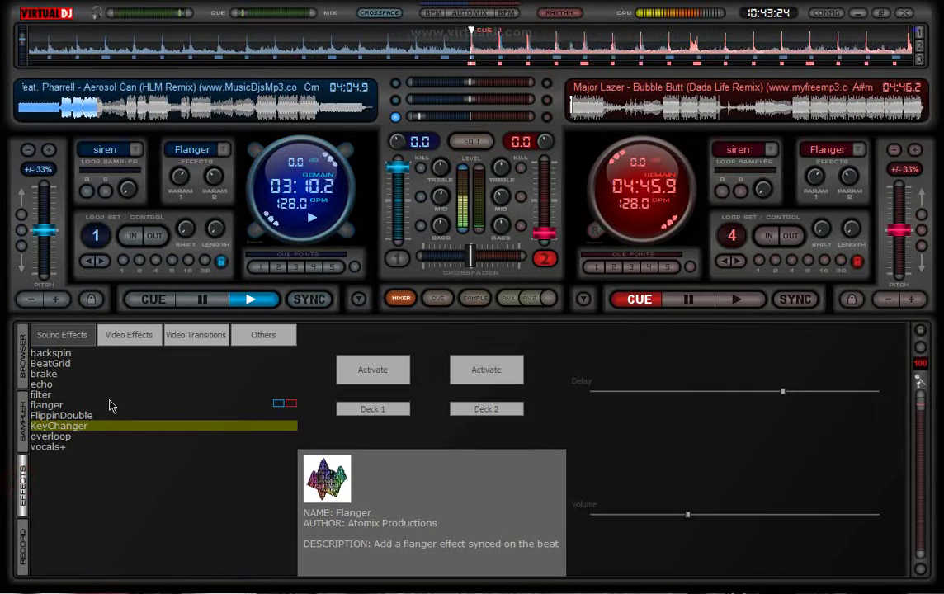
left_click(83, 406)
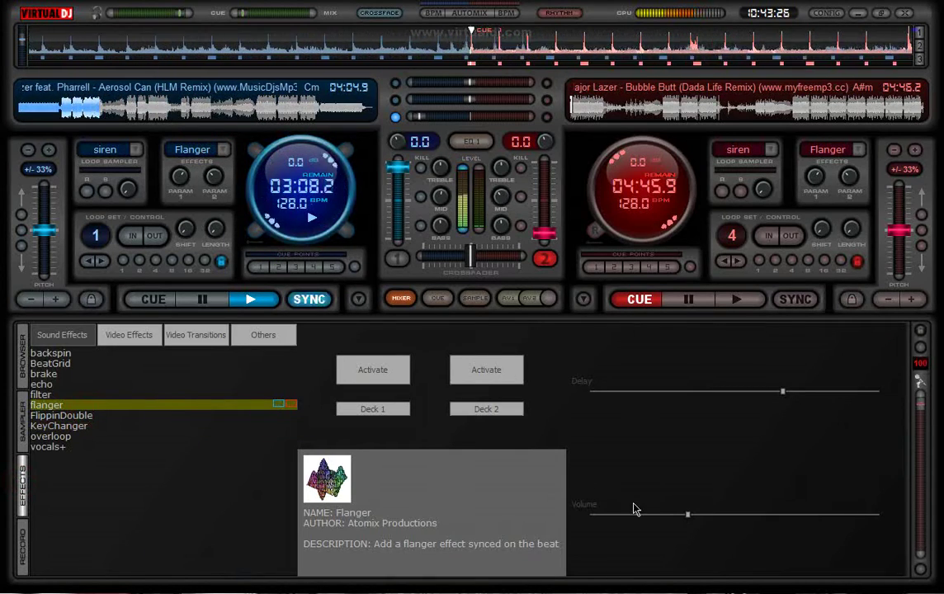
left_click_drag(688, 513, 682, 520)
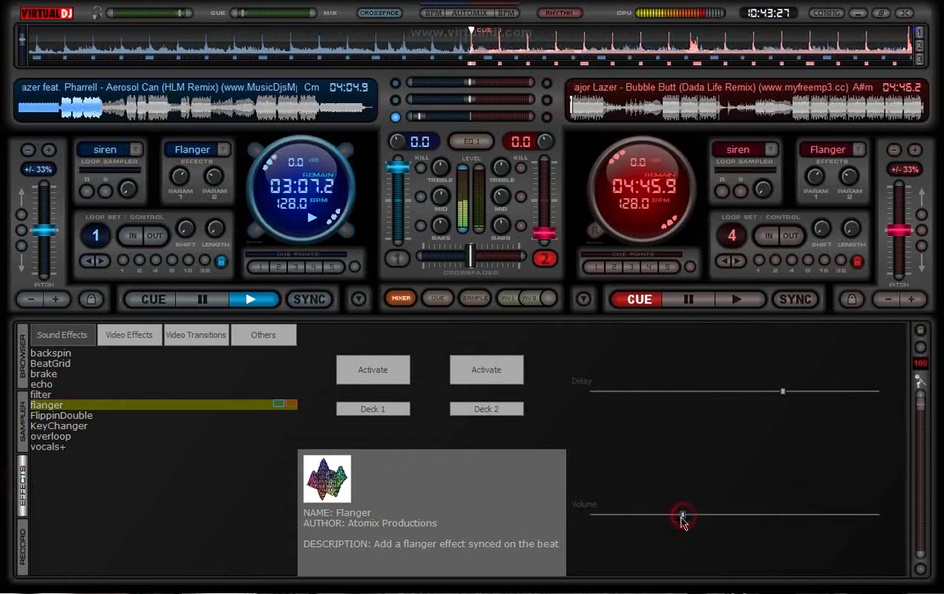
left_click(199, 157)
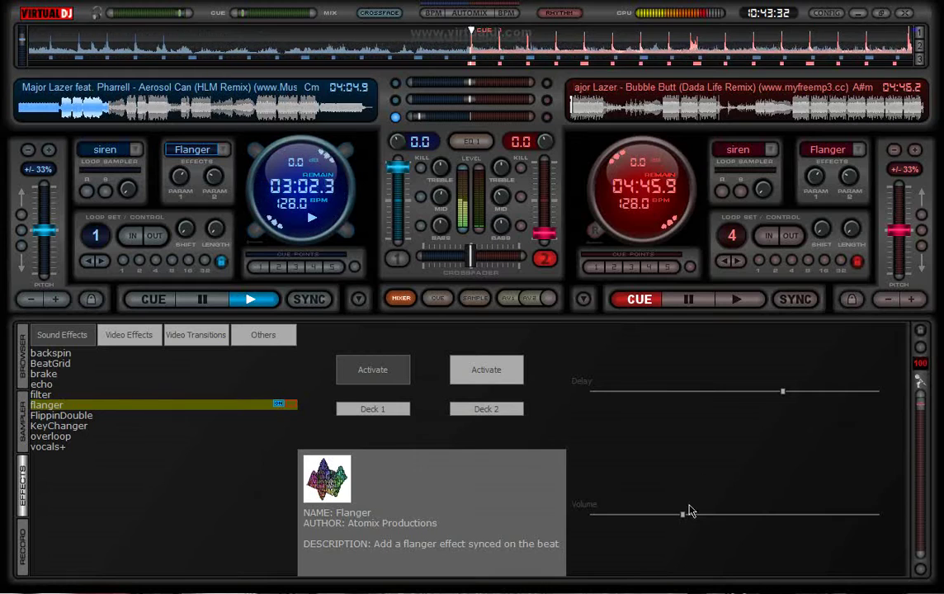
left_click_drag(689, 528, 661, 526)
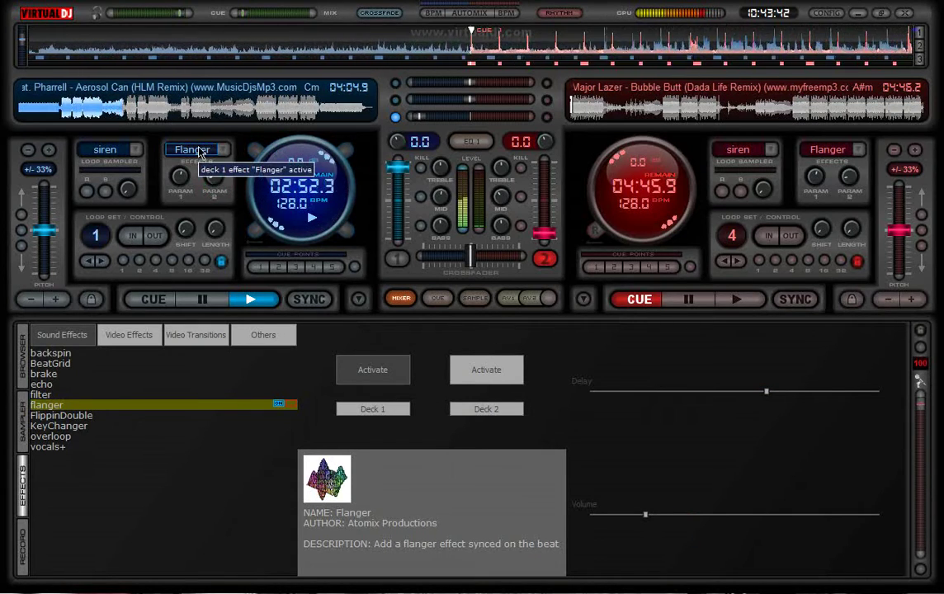
- Return to the track library and play a loop on deck 1, shortening it from 1 beat to 1/4 beat before releasing it
left_click(22, 359)
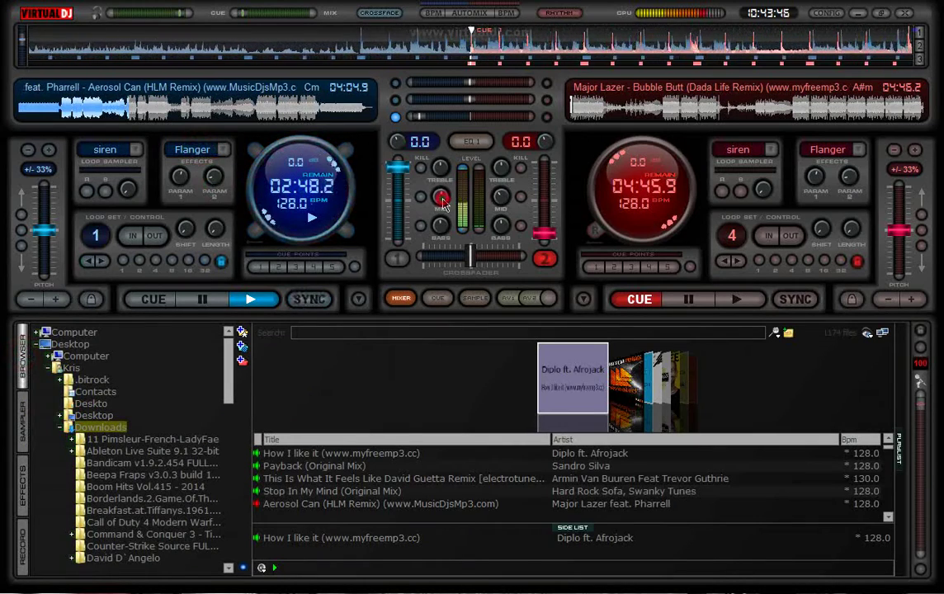
mouse_move(441, 206)
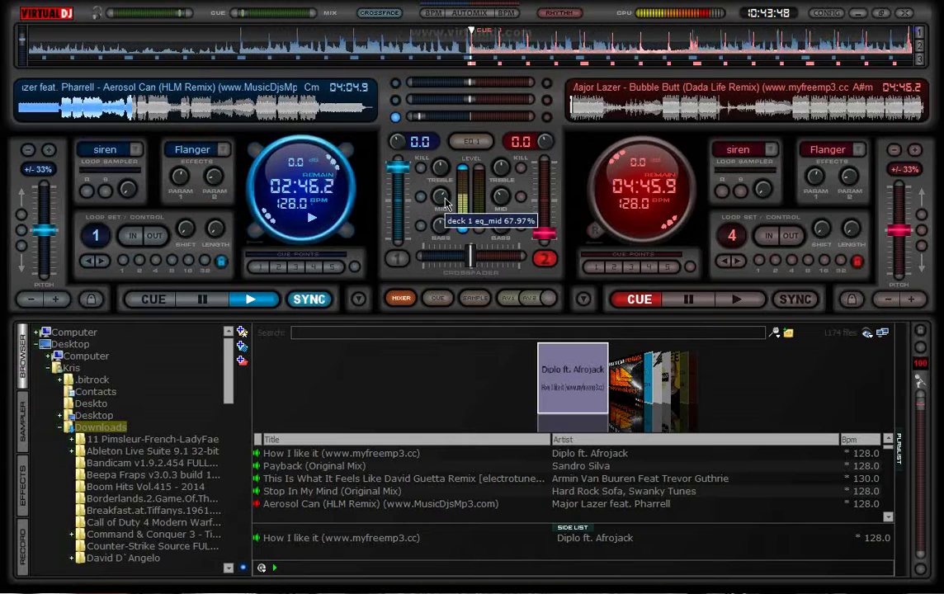
left_click(124, 261)
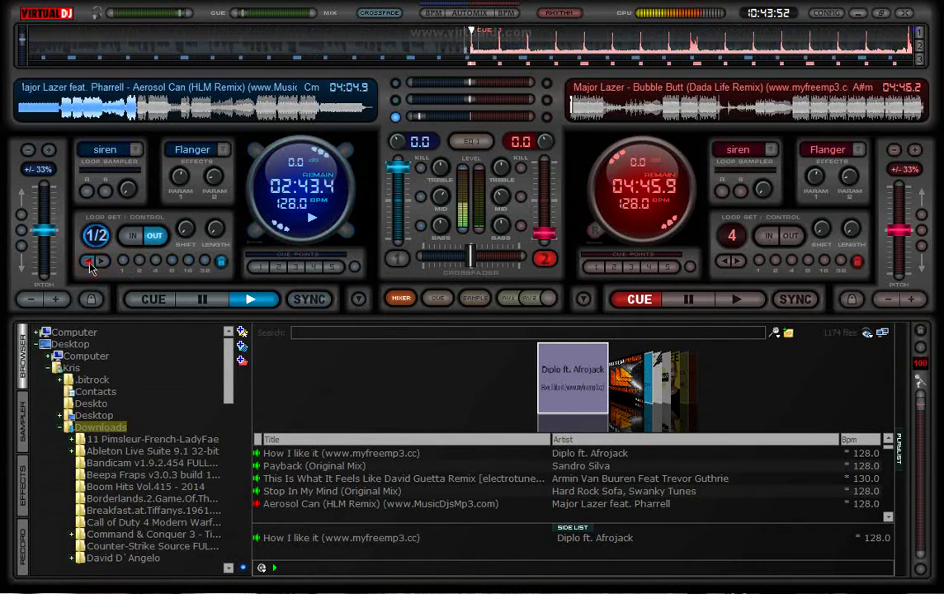
left_click(205, 263)
left_click(157, 235)
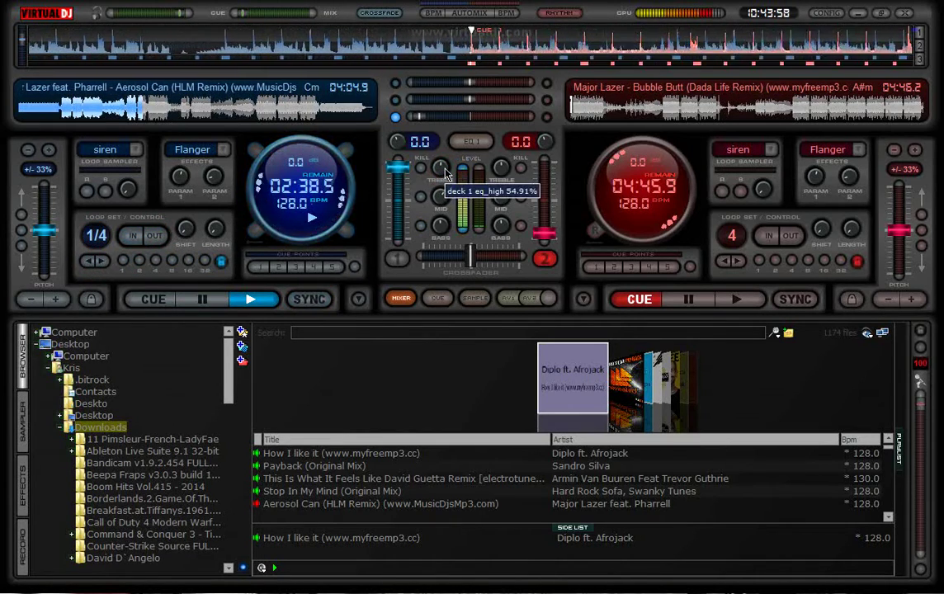
- Set deck 1's effect to Backspin
left_click(222, 150)
left_click(250, 163)
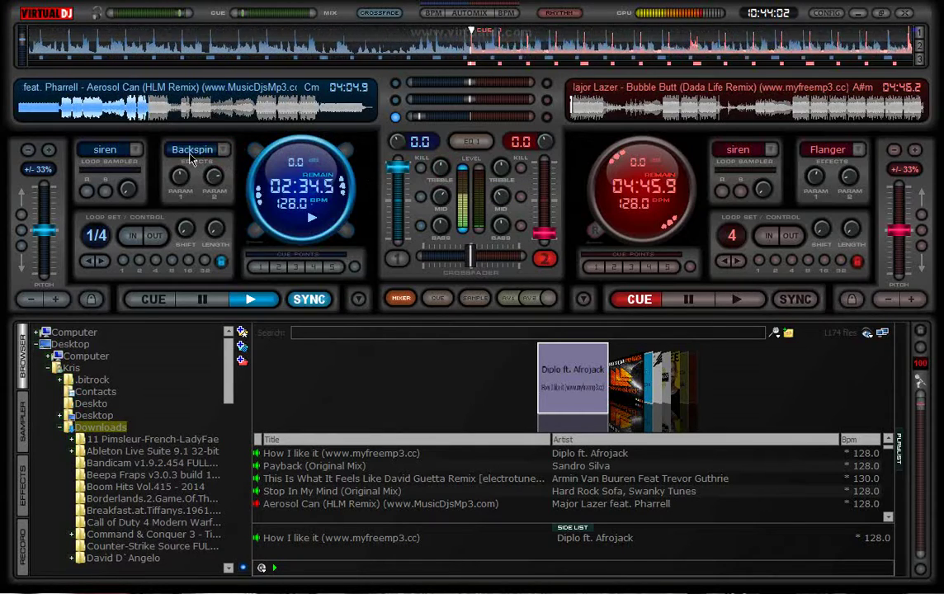